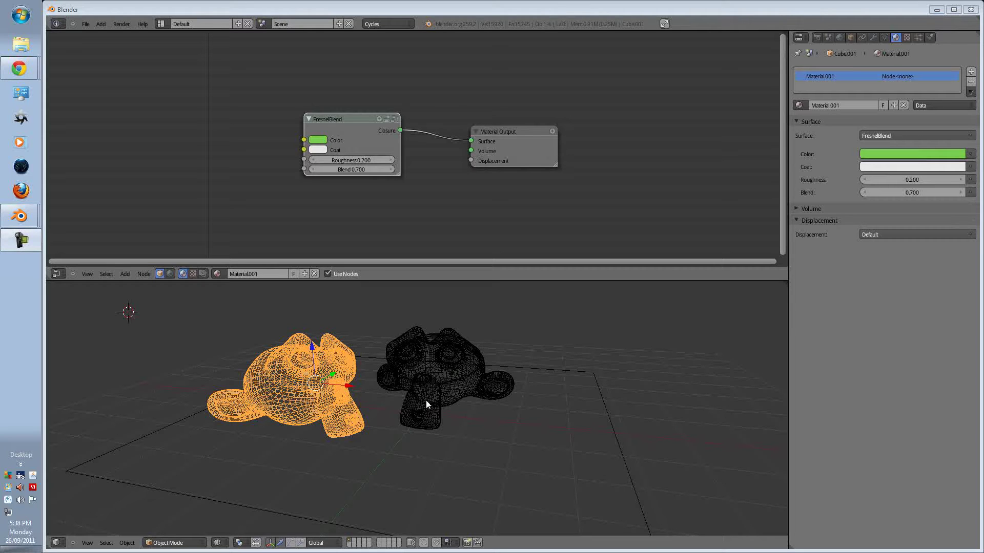
Step: Scale the ground plane up to more than three times its size in the top view
{"action": "key", "text": "KP_7"}
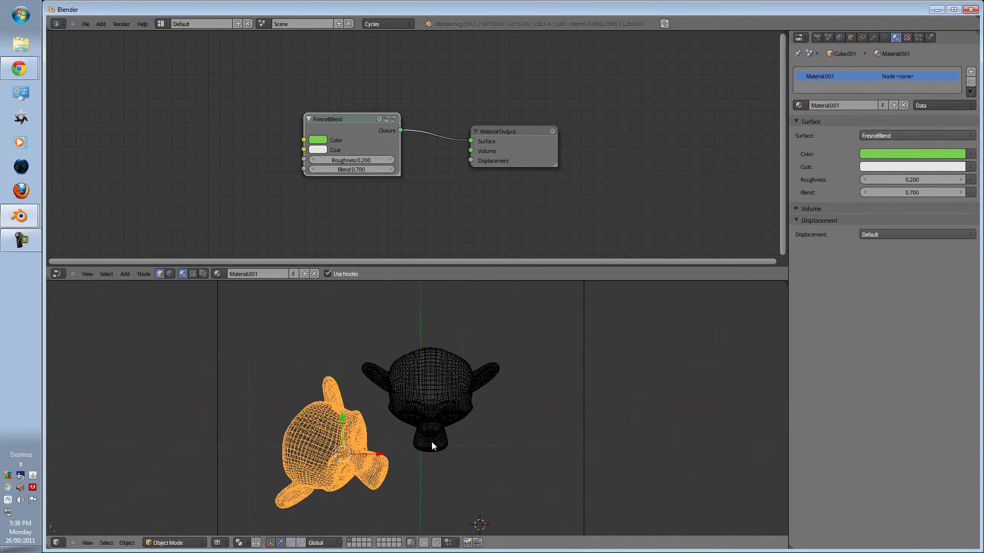
{"action": "right_click", "coordinate": [457, 373]}
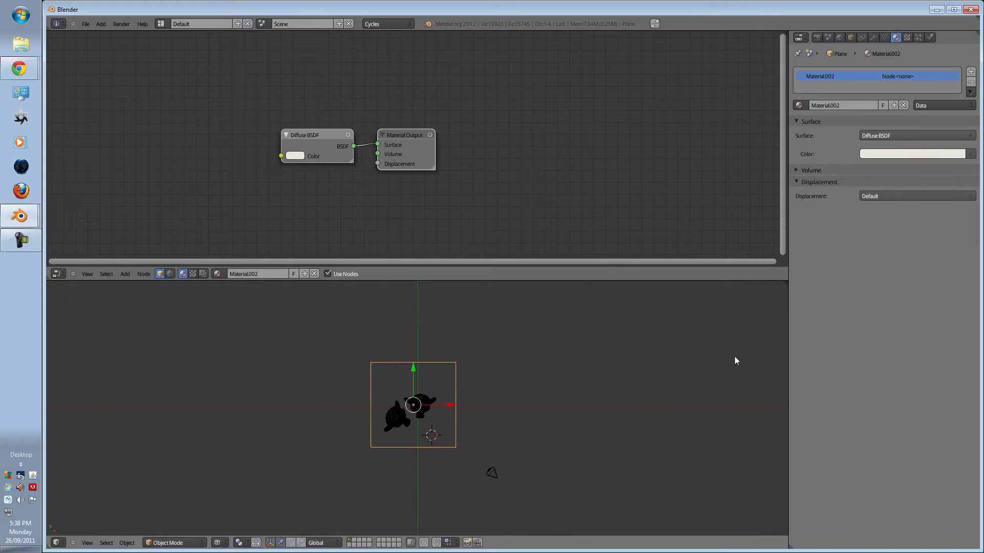
{"action": "key", "text": "s"}
{"action": "left_click", "coordinate": [560, 351]}
Step: Delete both monkey heads from the scene, keeping the ground plane and the camera
{"action": "key", "text": "b"}
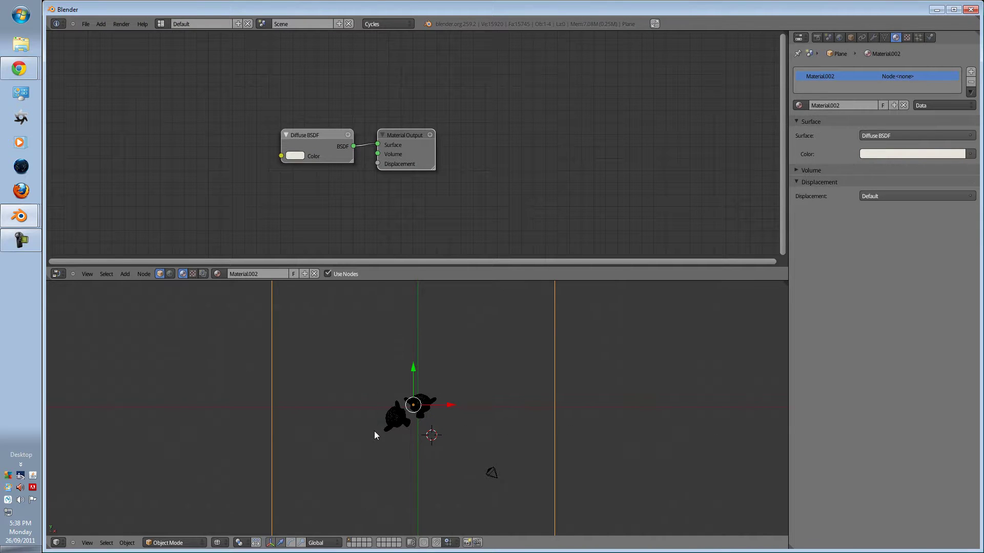
{"action": "left_click_drag", "start_coordinate": [374, 431], "coordinate": [445, 377]}
{"action": "key", "text": "a"}
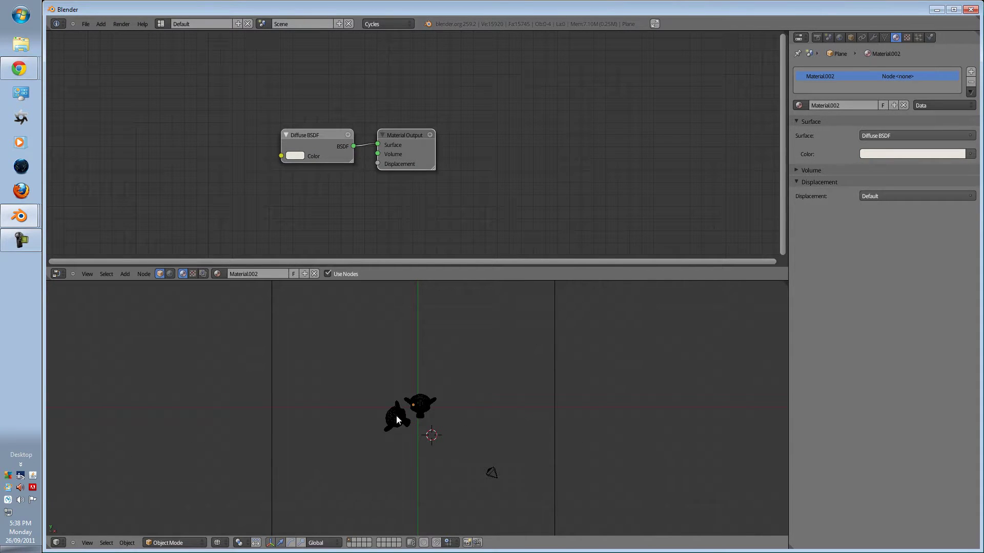
{"action": "right_click", "coordinate": [396, 416]}
{"action": "key", "text": "x"}
{"action": "left_click", "coordinate": [397, 414]}
{"action": "right_click", "coordinate": [424, 404]}
{"action": "key", "text": "x"}
{"action": "left_click", "coordinate": [423, 401]}
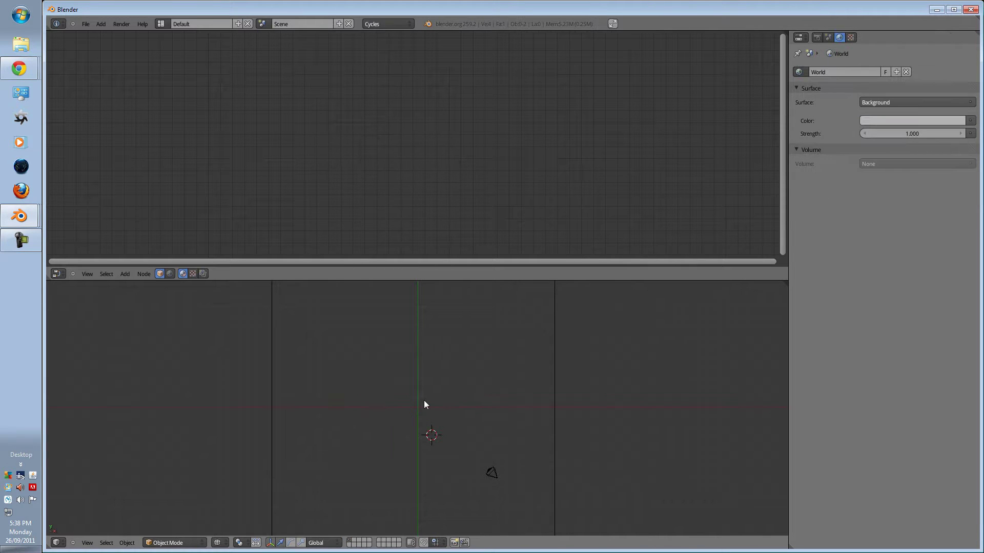
{"action": "key", "text": "KP_1"}
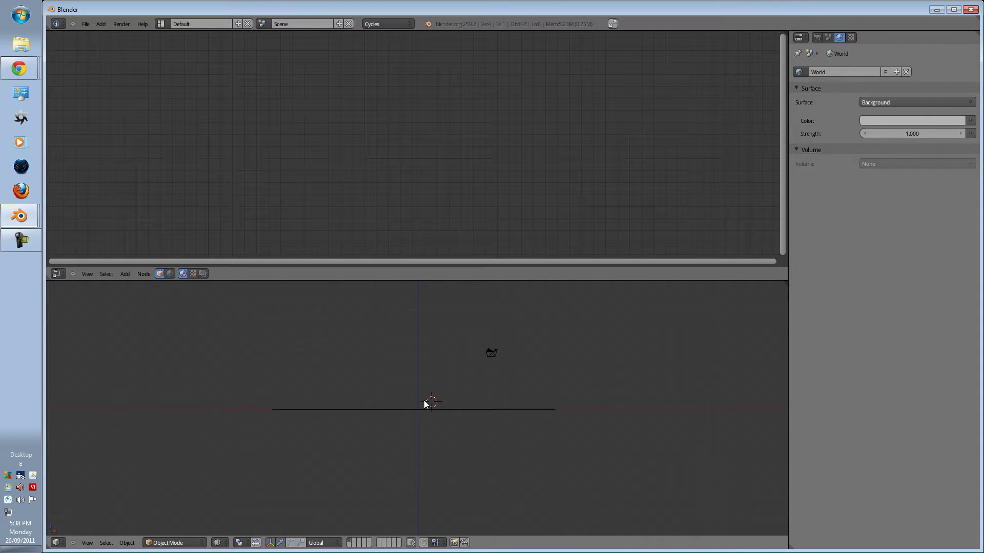
{"action": "scroll", "coordinate": [360, 429], "scroll_direction": "up", "scroll_amount": 4}
{"action": "scroll", "coordinate": [370, 393], "scroll_direction": "down", "scroll_amount": 2}
{"action": "key", "text": "shift+a"}
{"action": "mouse_move", "coordinate": [369, 388]}
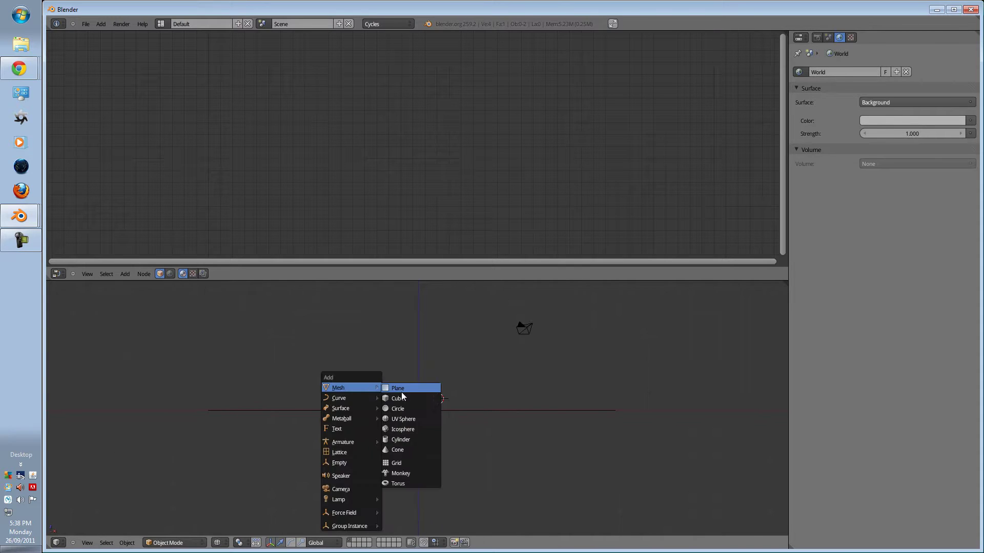
{"action": "left_click", "coordinate": [401, 392]}
{"action": "key", "text": "g"}
{"action": "left_click", "coordinate": [385, 383]}
{"action": "key", "text": "r"}
{"action": "key", "text": "x"}
{"action": "left_click", "coordinate": [380, 479]}
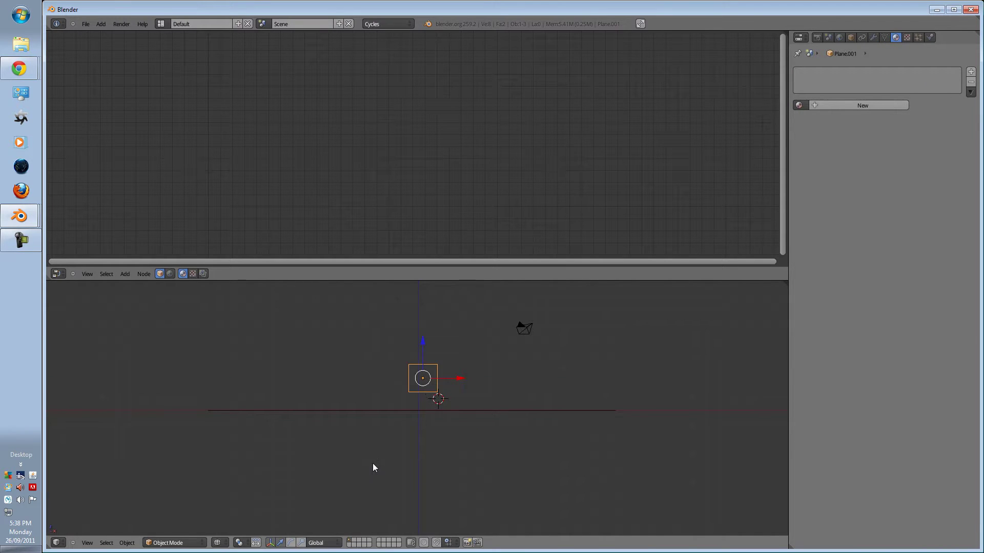
{"action": "key", "text": "KP_7"}
{"action": "scroll", "coordinate": [592, 469], "scroll_direction": "up", "scroll_amount": 3}
{"action": "middle_click_drag", "start_coordinate": [363, 369], "coordinate": [353, 298], "text": "shift"}
{"action": "key", "text": "r"}
{"action": "key", "text": "x"}
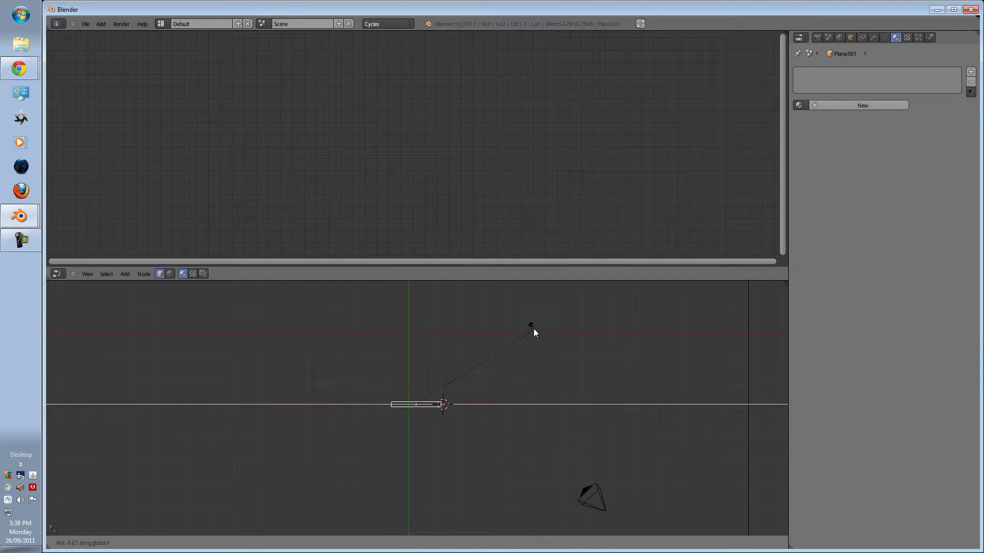
{"action": "left_click", "coordinate": [518, 324]}
{"action": "key", "text": "KP_1"}
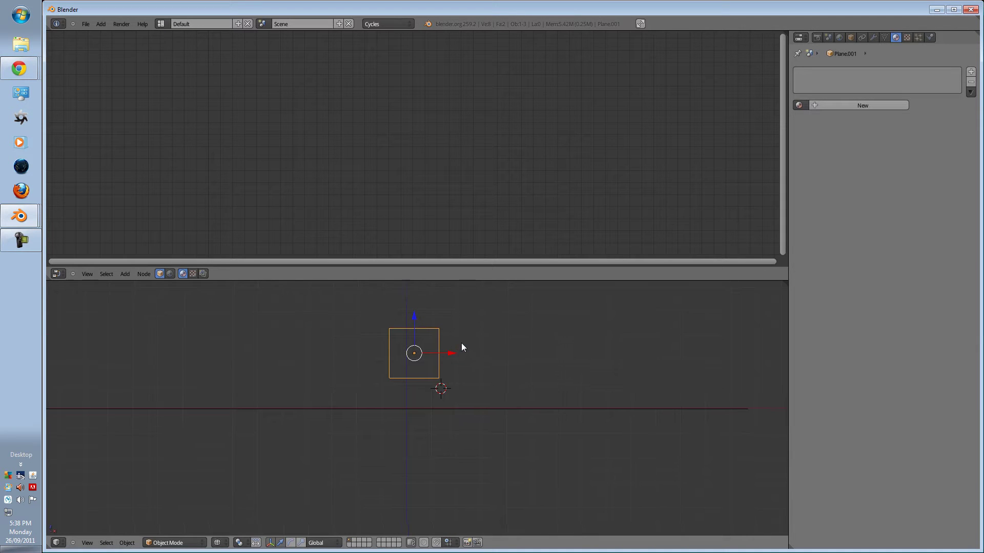
{"action": "key", "text": "Delete"}
{"action": "mouse_move", "coordinate": [401, 388]}
{"action": "middle_mouse_down"}
{"action": "mouse_move", "coordinate": [392, 393]}
{"action": "mouse_move", "coordinate": [434, 395]}
{"action": "mouse_move", "coordinate": [305, 439]}
{"action": "mouse_move", "coordinate": [373, 391]}
{"action": "mouse_move", "coordinate": [397, 397]}
{"action": "mouse_move", "coordinate": [389, 397]}
{"action": "middle_mouse_up"}
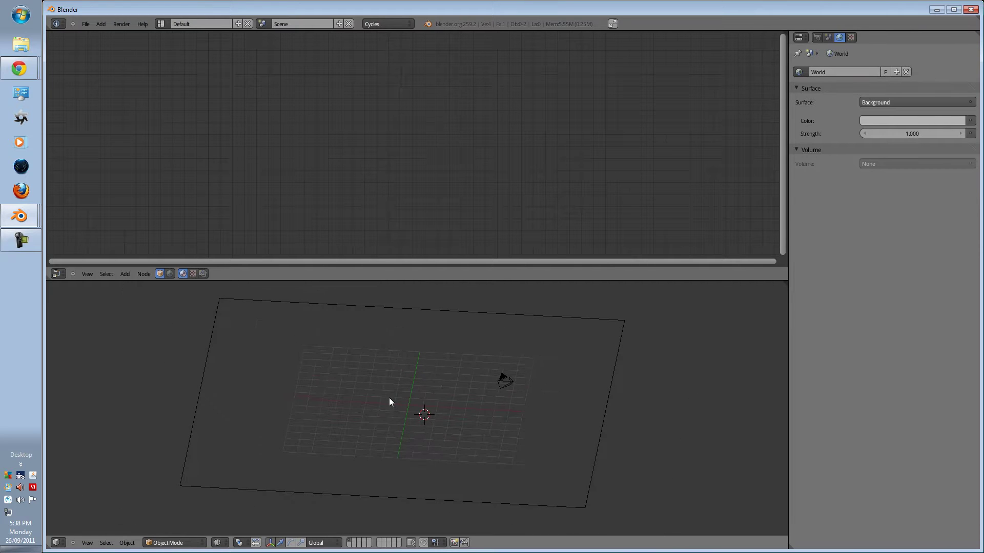
Step: Add a mesh plane in the front view and move it above the ground plane
{"action": "key", "text": "KP_1"}
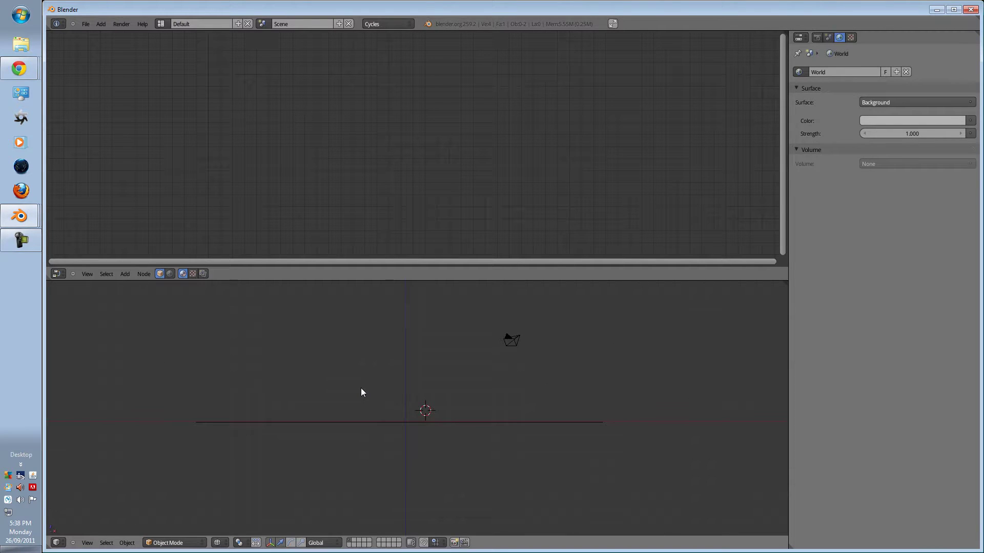
{"action": "key", "text": "shift+a"}
{"action": "left_click", "coordinate": [376, 386]}
{"action": "key", "text": "g"}
{"action": "left_click", "coordinate": [457, 419]}
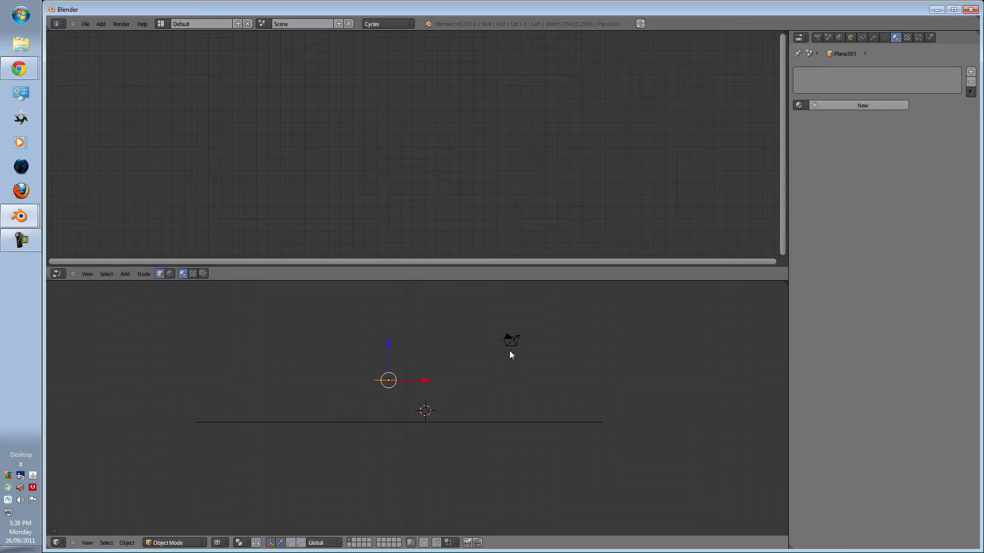
Step: Rotate the new plane about the X axis and fine-tune it in the side view until it stands vertical
{"action": "key", "text": "r"}
{"action": "key", "text": "x"}
{"action": "left_click", "coordinate": [437, 505]}
{"action": "key", "text": "KP_3"}
{"action": "scroll", "coordinate": [410, 477], "scroll_direction": "up", "scroll_amount": 5}
{"action": "key", "text": "r"}
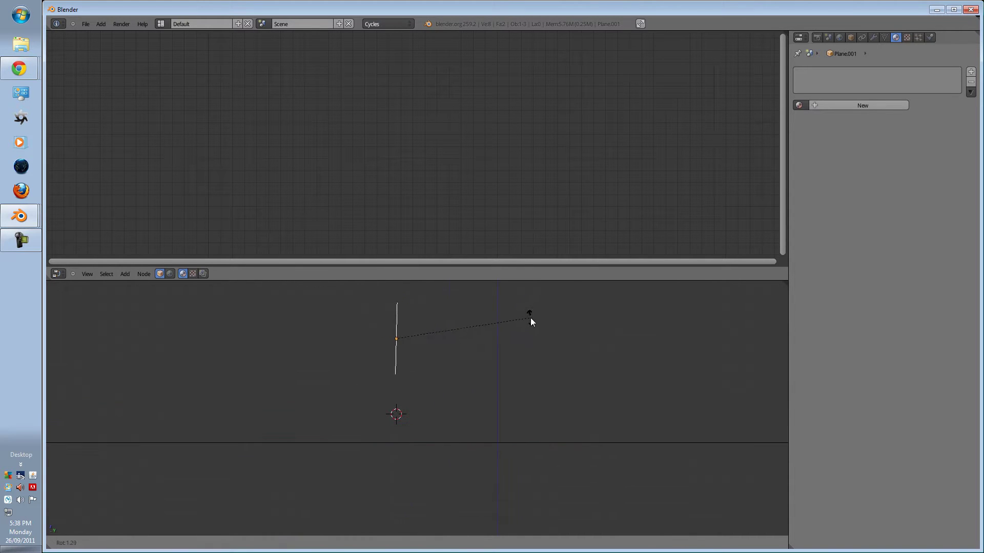
{"action": "left_click", "coordinate": [531, 311]}
Step: Shrink the upright plane along Z and stretch it along X into a rectangle about twice as wide as tall
{"action": "key", "text": "KP_1"}
{"action": "key", "text": "s"}
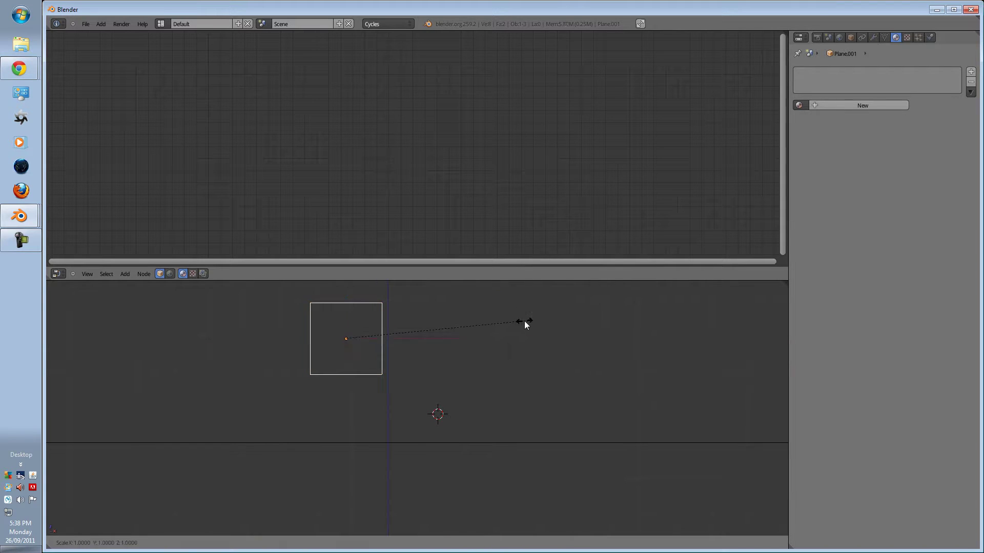
{"action": "key", "text": "z"}
{"action": "left_click", "coordinate": [469, 313]}
{"action": "key", "text": "s"}
{"action": "key", "text": "x"}
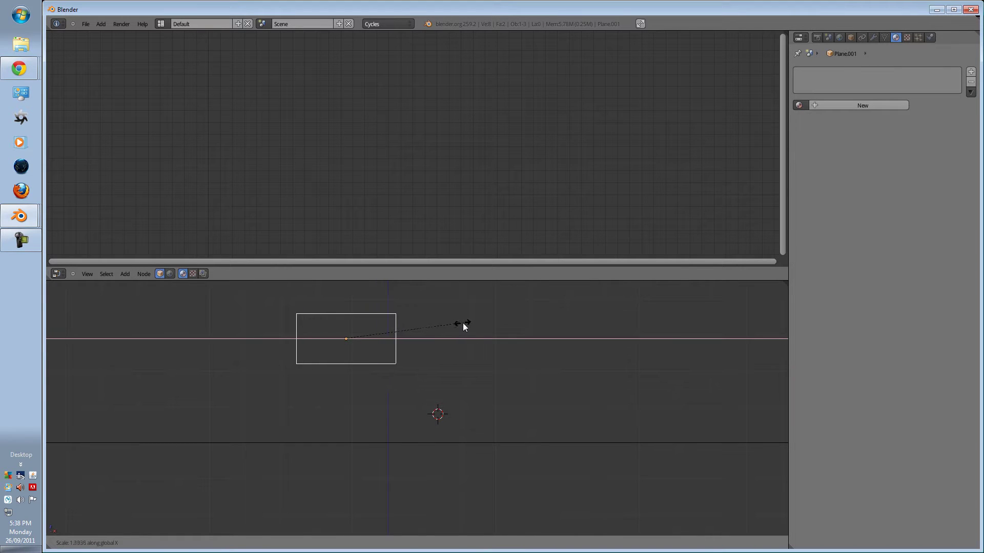
{"action": "left_click", "coordinate": [468, 325]}
{"action": "middle_click_drag", "start_coordinate": [418, 307], "coordinate": [433, 319], "text": "shift"}
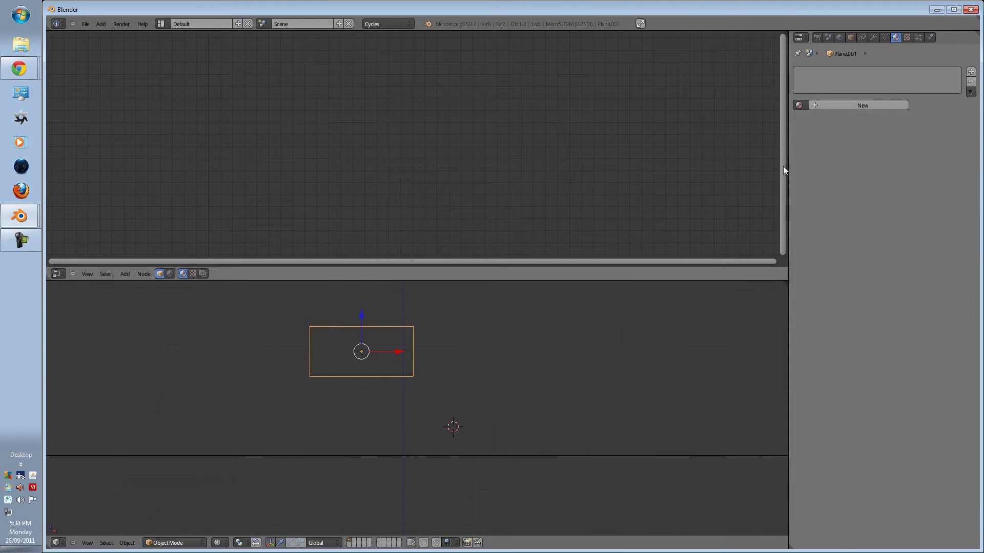
Step: Create a new material for the upright plane and name it grass
{"action": "left_click", "coordinate": [837, 106]}
{"action": "left_click", "coordinate": [837, 106]}
{"action": "type", "text": "grass"}
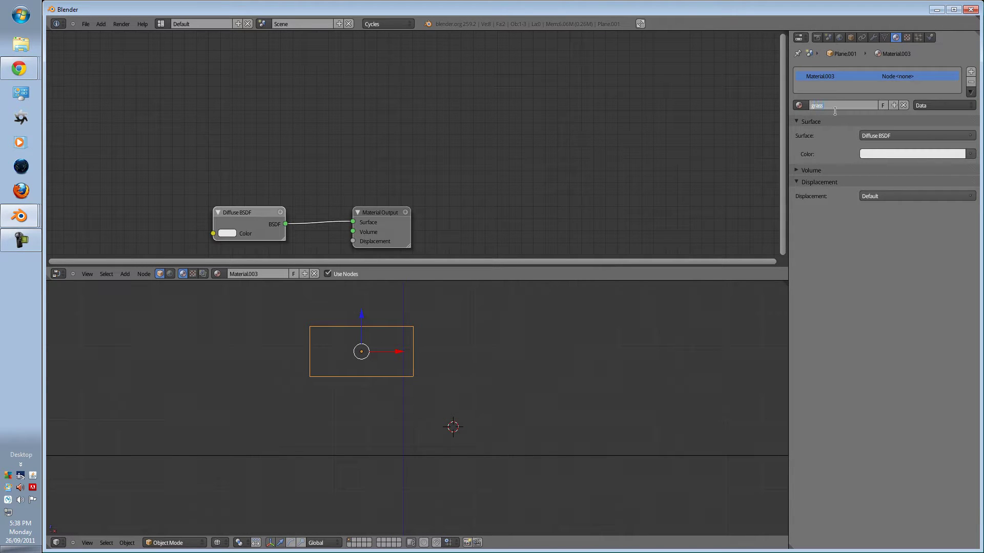
{"action": "key", "text": "Return"}
{"action": "left_click", "coordinate": [758, 373]}
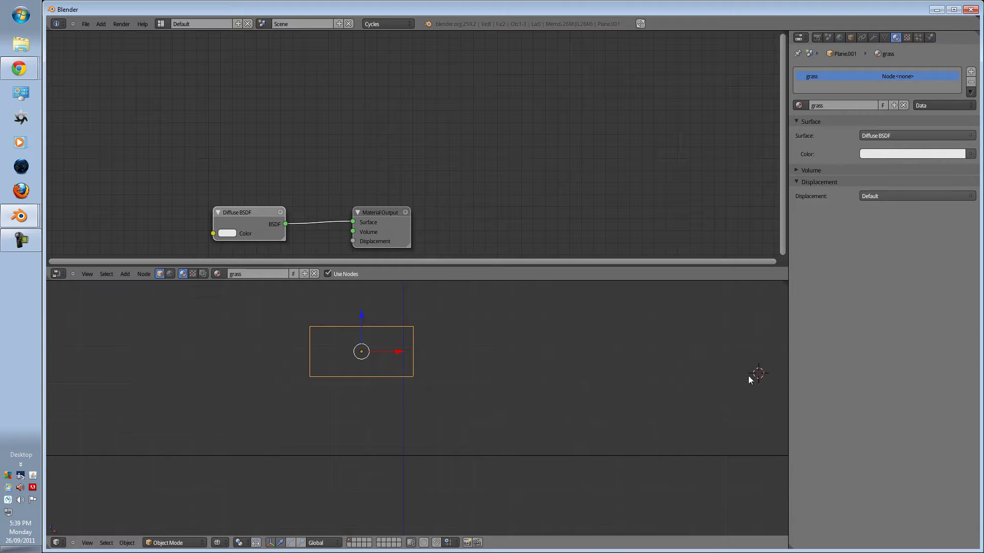
Step: Move the upright plane down so its lower edge rests on the ground plane
{"action": "middle_click_drag", "start_coordinate": [509, 394], "coordinate": [487, 373], "text": "shift"}
{"action": "key", "text": "g"}
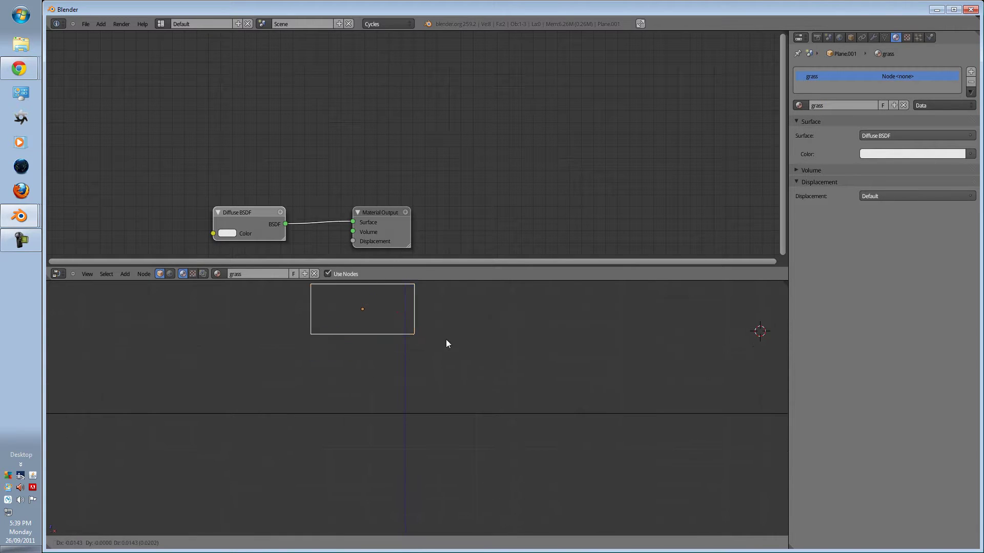
{"action": "left_click", "coordinate": [493, 417]}
{"action": "scroll", "coordinate": [484, 412], "scroll_direction": "up", "scroll_amount": 4}
Step: Split the 3D view in two, make the new area a UV/Image Editor and unlink the Render Result image
{"action": "left_click_drag", "start_coordinate": [786, 283], "coordinate": [420, 325]}
{"action": "left_click", "coordinate": [429, 543]}
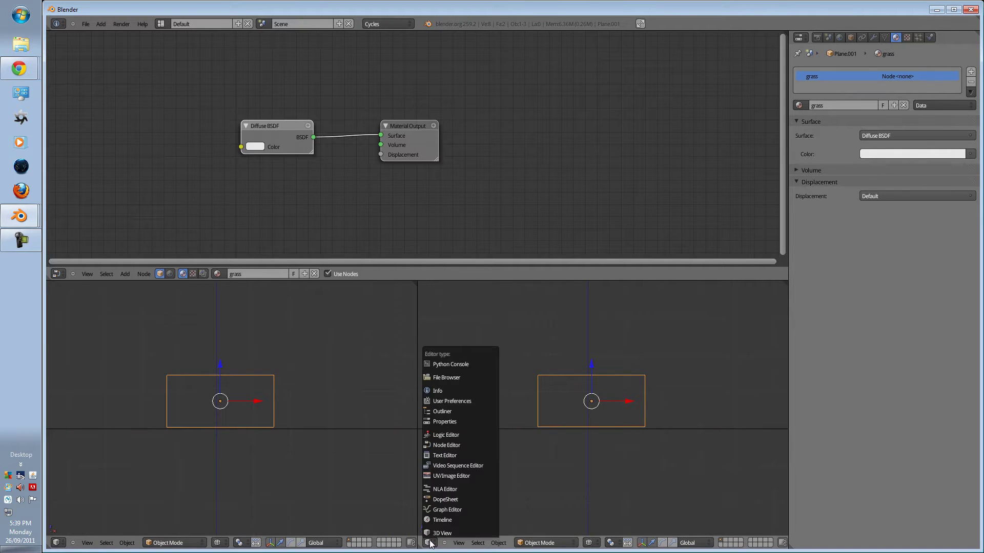
{"action": "left_click", "coordinate": [442, 474]}
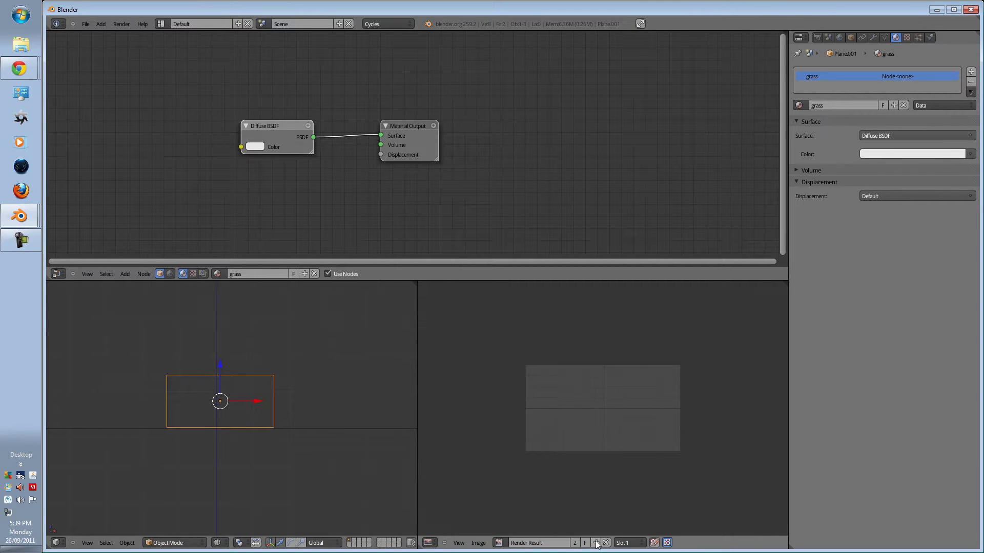
{"action": "left_click", "coordinate": [606, 543]}
{"action": "scroll", "coordinate": [610, 444], "scroll_direction": "up", "scroll_amount": 4}
Step: Unwrap the upright plane's face in Edit Mode and return to Object Mode
{"action": "key", "text": "Tab"}
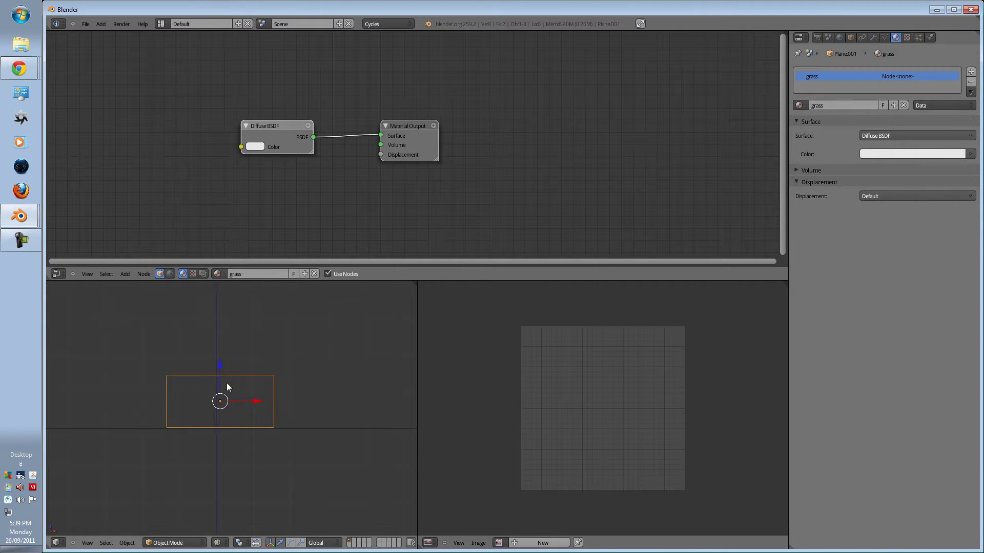
{"action": "key", "text": "u"}
{"action": "left_click", "coordinate": [227, 382]}
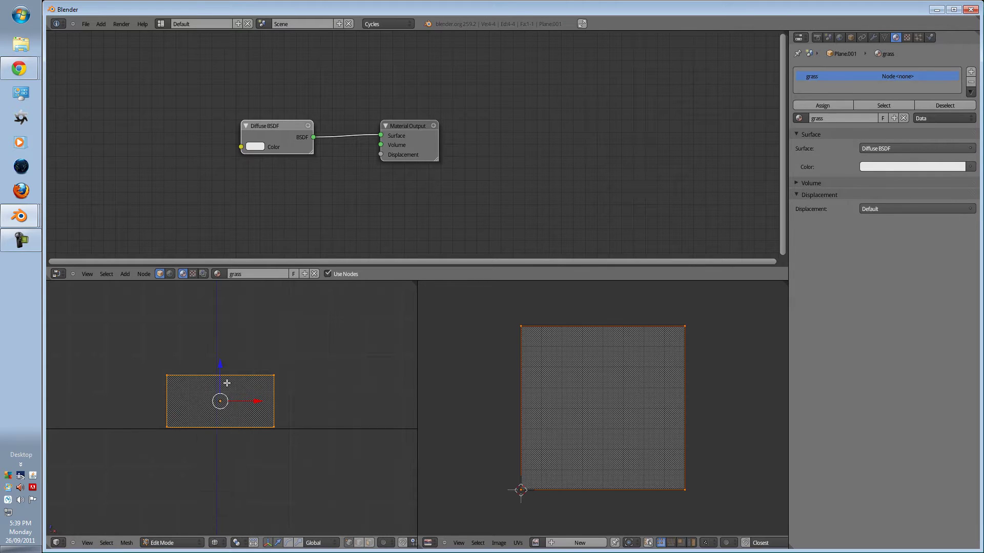
{"action": "key", "text": "Tab"}
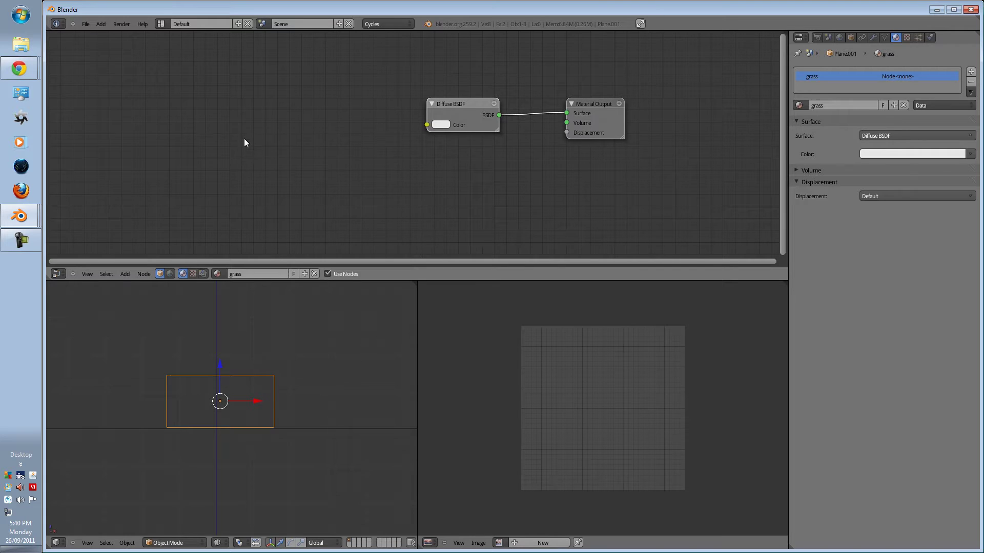
Step: Add an Image Texture node to the grass material and connect its Color output to the Diffuse BSDF Color input
{"action": "key", "text": "shift+a"}
{"action": "mouse_move", "coordinate": [249, 172]}
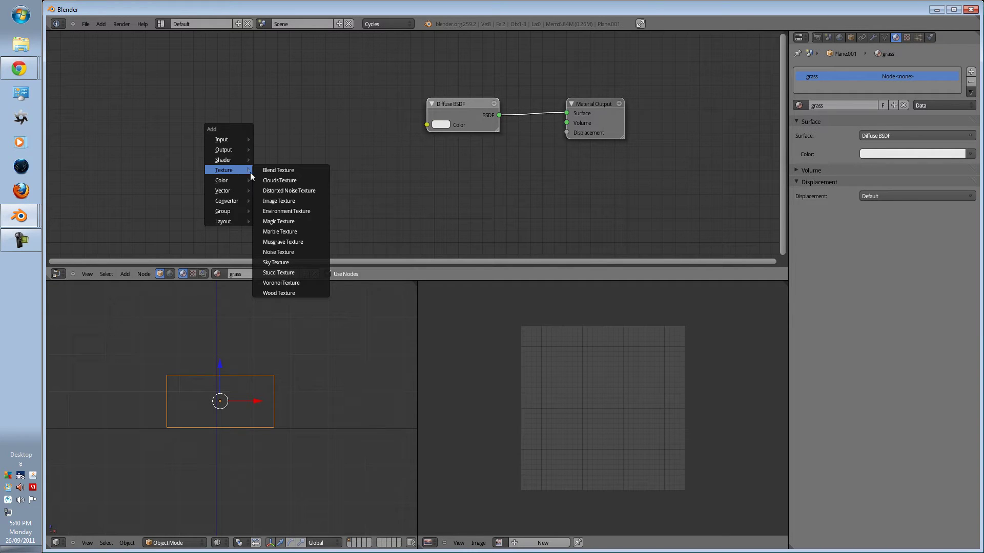
{"action": "left_click", "coordinate": [282, 201]}
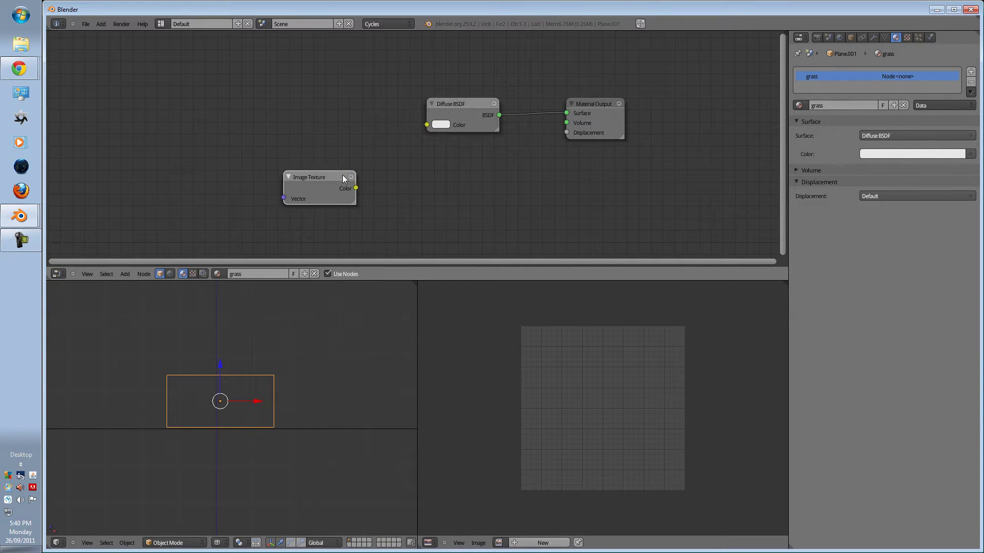
{"action": "left_click_drag", "start_coordinate": [355, 188], "coordinate": [426, 125]}
{"action": "left_click_drag", "start_coordinate": [315, 177], "coordinate": [305, 134]}
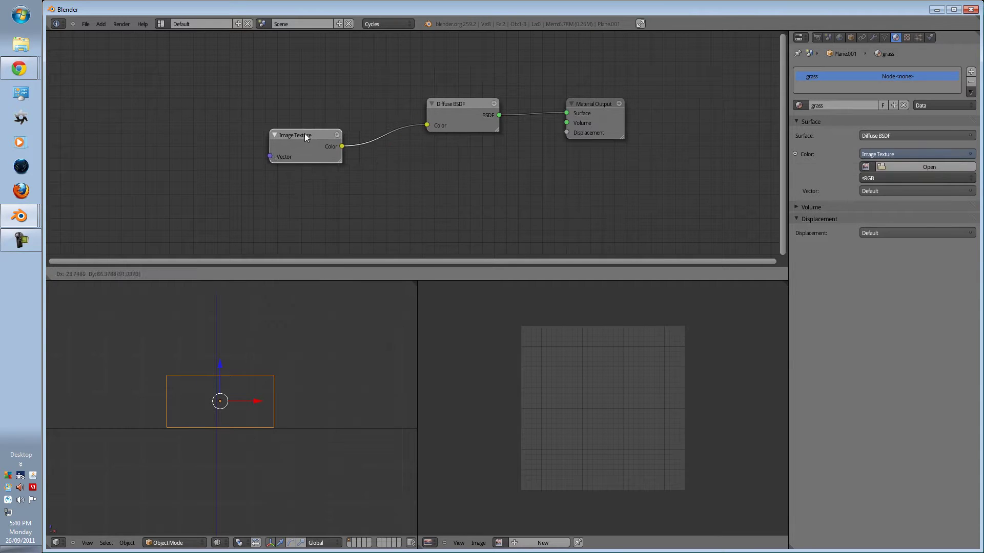
Step: Load Grass texture.png from the Presets and sound effects folder into the Image Texture node
{"action": "left_click", "coordinate": [907, 174]}
{"action": "left_click", "coordinate": [892, 168]}
{"action": "left_click", "coordinate": [882, 165]}
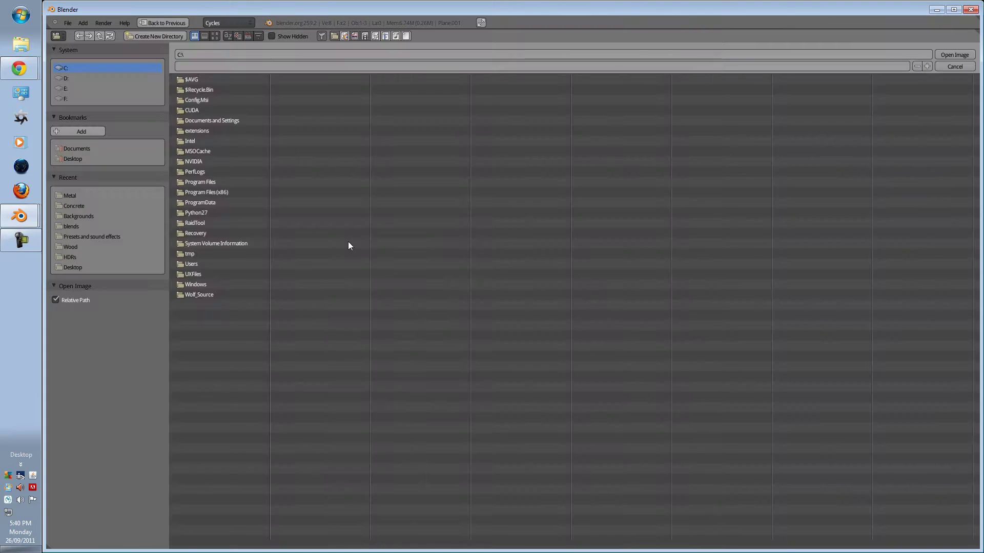
{"action": "left_click", "coordinate": [87, 236]}
{"action": "left_click", "coordinate": [220, 160]}
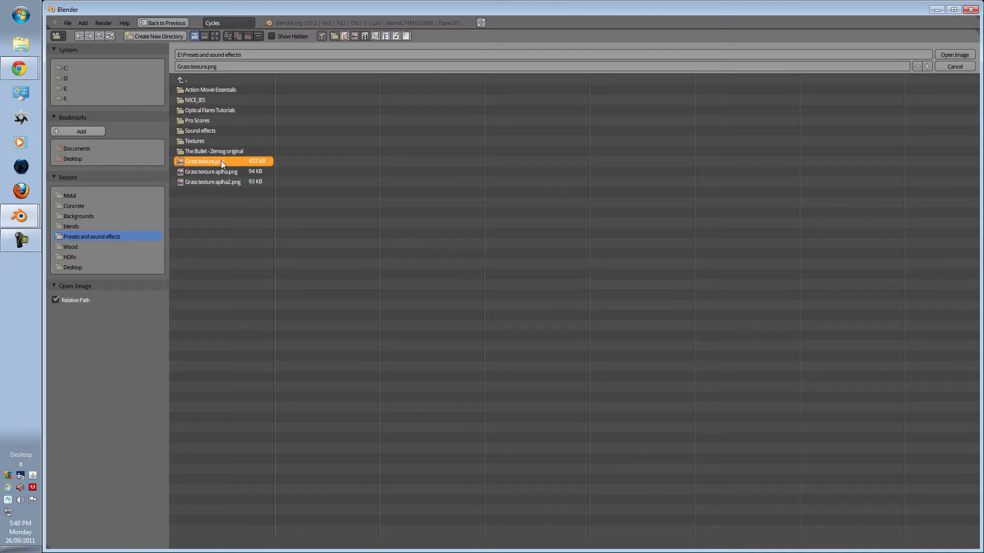
{"action": "left_click", "coordinate": [940, 54]}
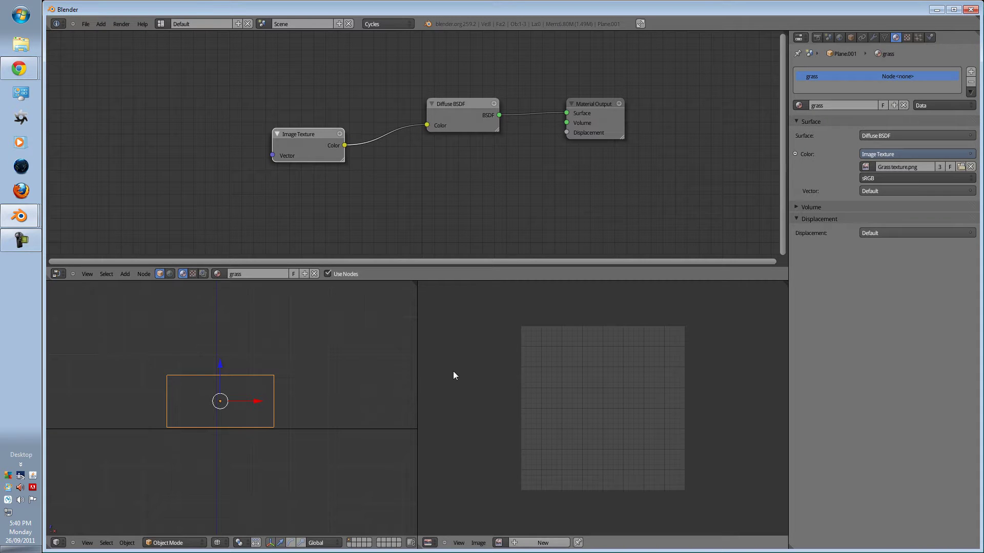
Step: Display the plane with Material shading and examine how the grass image maps onto it in Edit Mode
{"action": "left_click", "coordinate": [216, 542]}
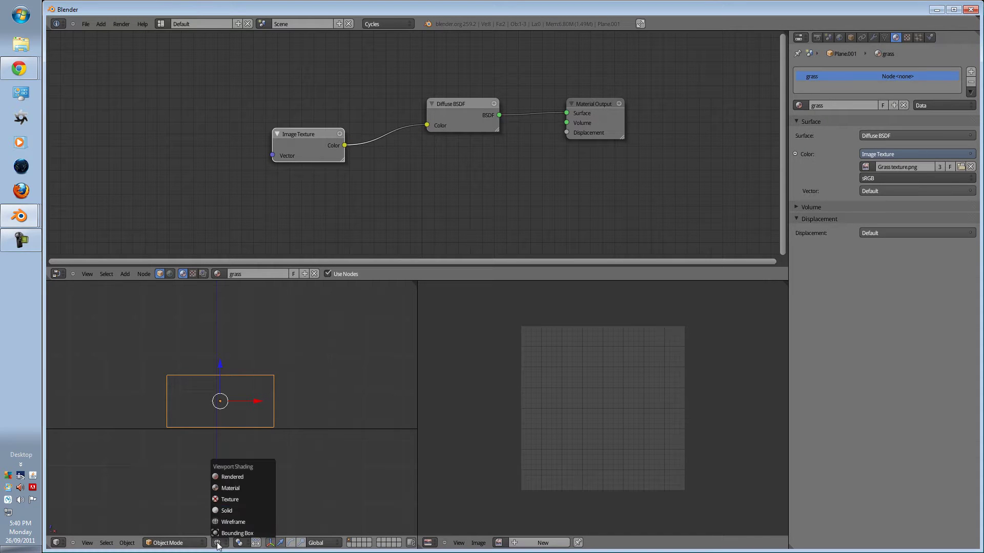
{"action": "left_click", "coordinate": [233, 488]}
{"action": "scroll", "coordinate": [250, 404], "scroll_direction": "up", "scroll_amount": 5}
{"action": "key", "text": "Tab"}
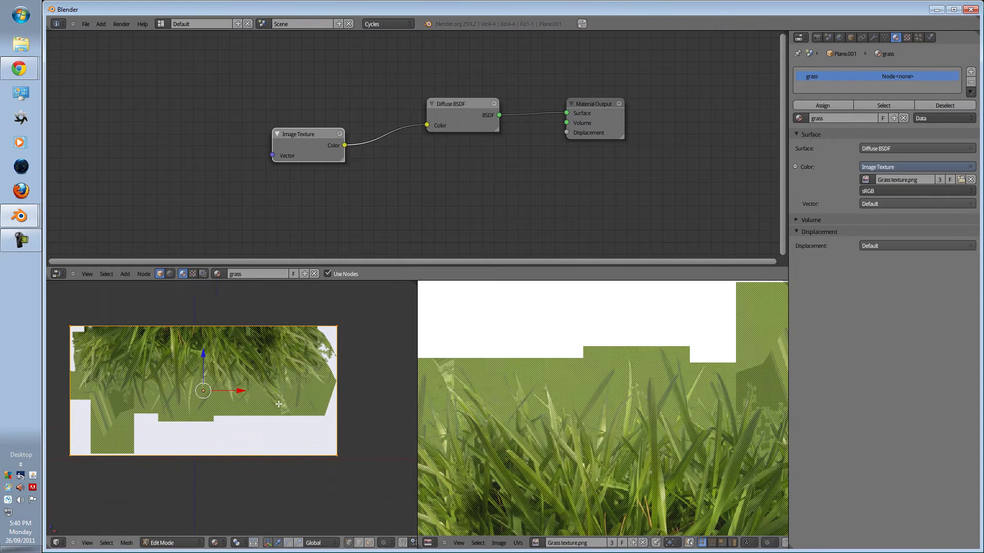
{"action": "scroll", "coordinate": [538, 421], "scroll_direction": "down", "scroll_amount": 4}
{"action": "scroll", "coordinate": [604, 410], "scroll_direction": "up", "scroll_amount": 5}
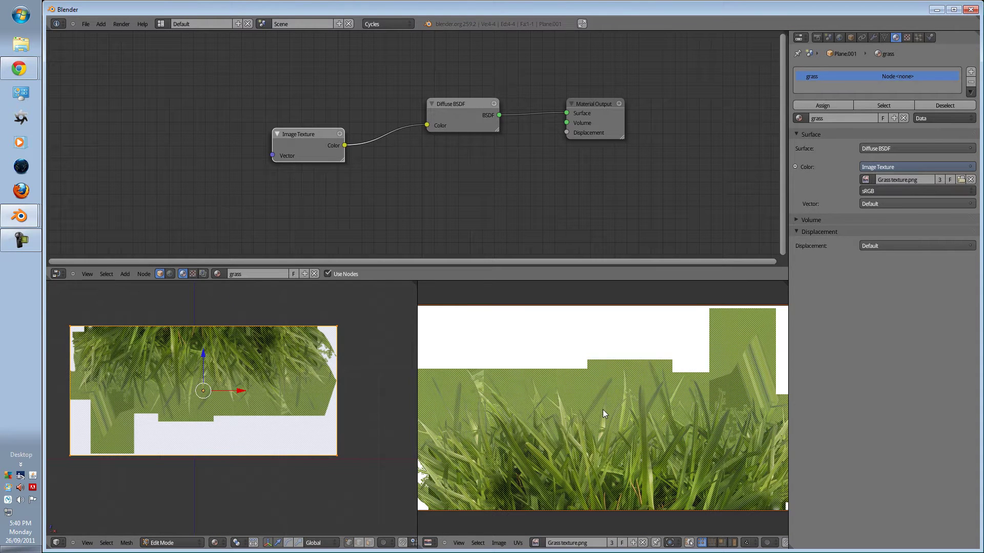
{"action": "key", "text": "Tab"}
Step: View the upright plane at an angle with solid viewport shading
{"action": "middle_click_drag", "start_coordinate": [241, 407], "coordinate": [227, 444]}
{"action": "key", "text": "z"}
{"action": "key", "text": "z"}
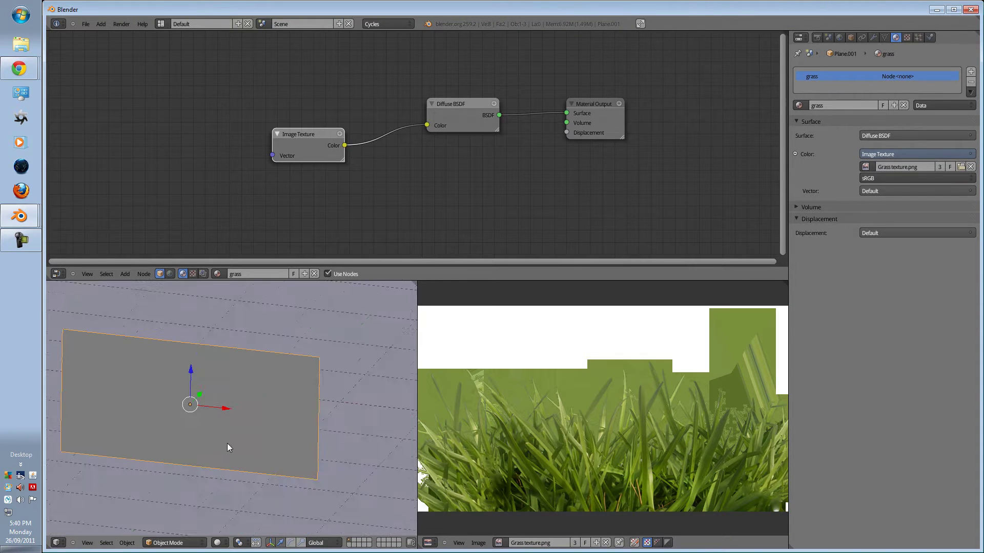
Step: Enter Edit Mode on the upright plane and display it with Rendered viewport shading
{"action": "scroll", "coordinate": [226, 444], "scroll_direction": "down", "scroll_amount": 3}
{"action": "key", "text": "Tab"}
{"action": "left_click", "coordinate": [215, 542]}
{"action": "left_click", "coordinate": [228, 476]}
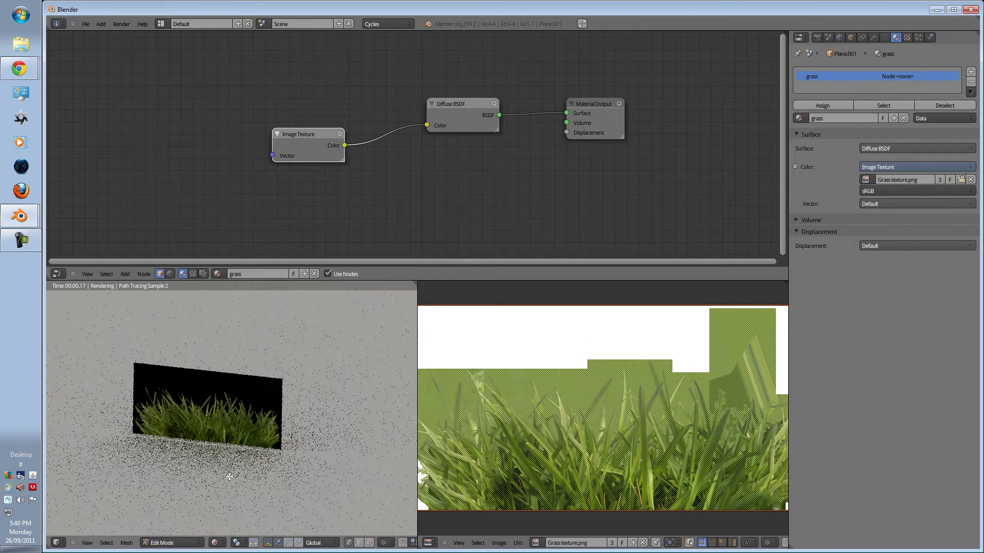
{"action": "scroll", "coordinate": [228, 474], "scroll_direction": "up", "scroll_amount": 3}
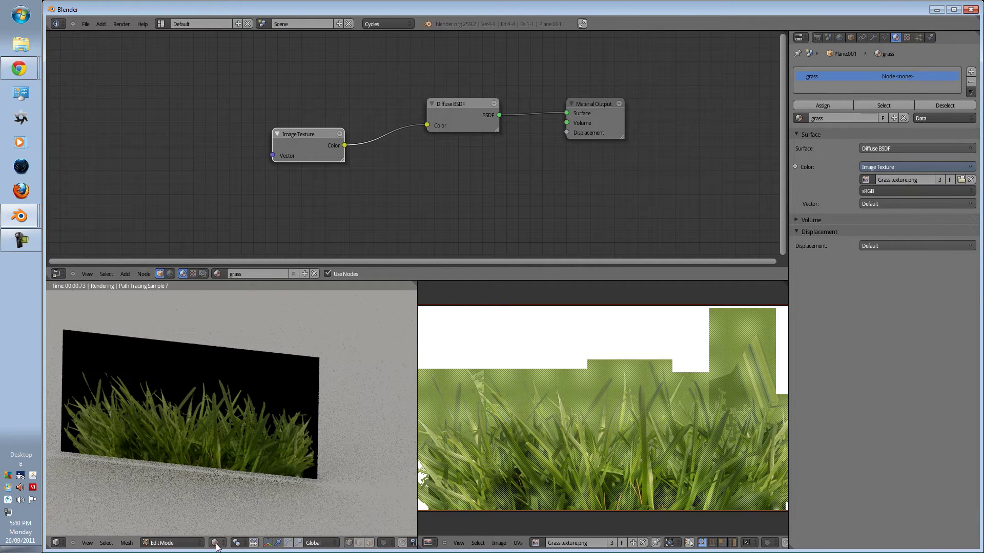
Step: Compare how the grass image appears on the plane in Material shading and in Rendered shading
{"action": "left_click", "coordinate": [215, 543]}
{"action": "left_click", "coordinate": [227, 489]}
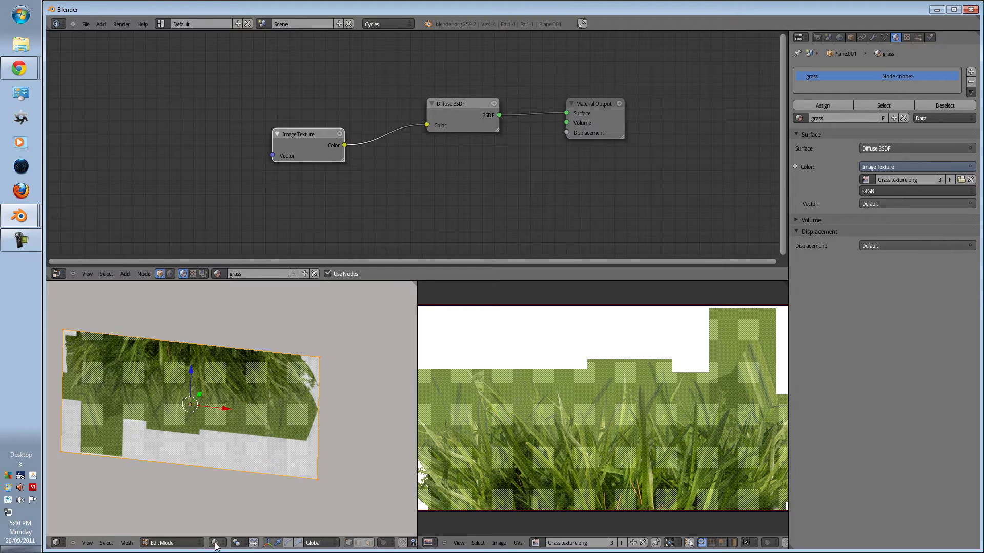
{"action": "left_click", "coordinate": [215, 544]}
{"action": "left_click", "coordinate": [229, 488]}
{"action": "left_click", "coordinate": [219, 535]}
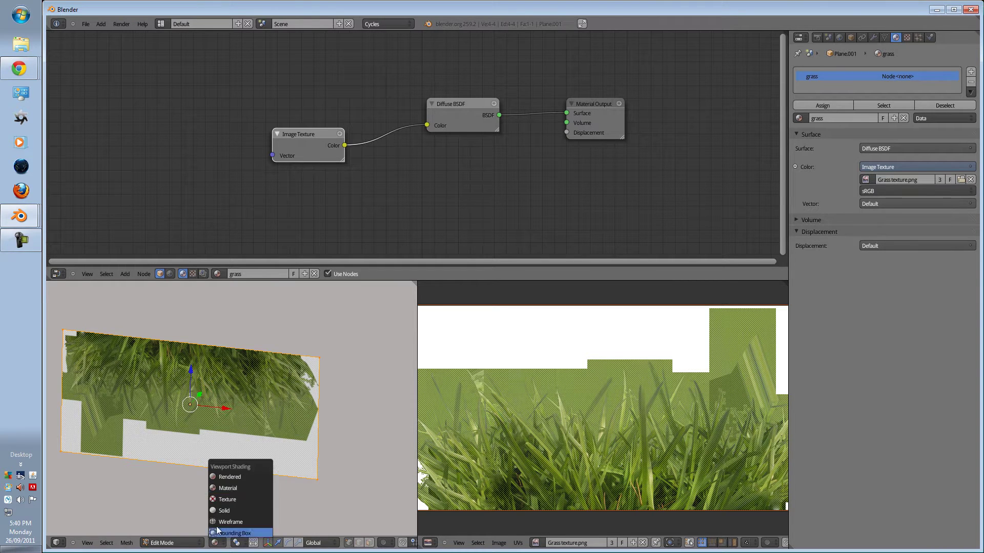
{"action": "left_click", "coordinate": [221, 477]}
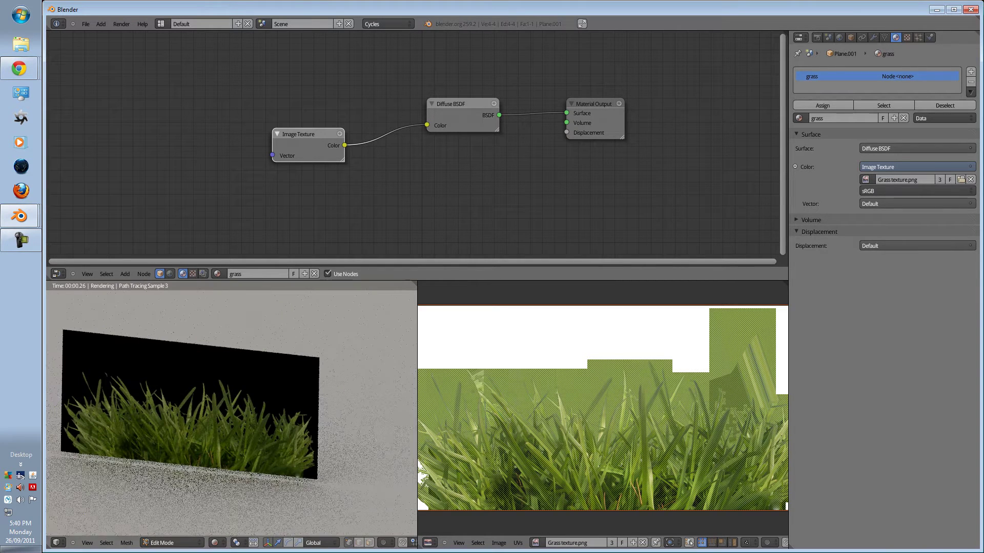
Step: Set the Cycles render device to GPU and check the rendered grass plane in the viewport
{"action": "left_click", "coordinate": [816, 37]}
{"action": "left_click", "coordinate": [866, 110]}
{"action": "left_click", "coordinate": [873, 90]}
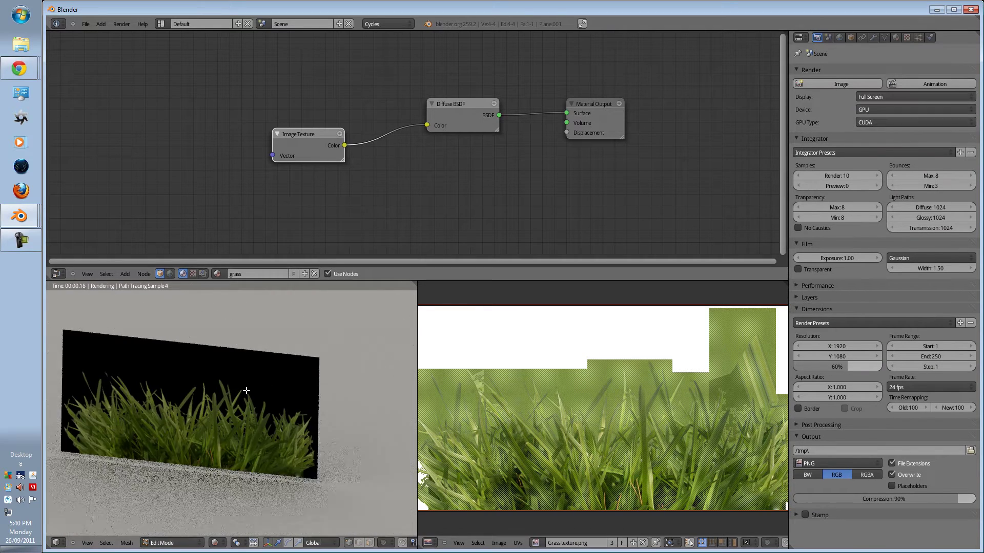
{"action": "scroll", "coordinate": [221, 418], "scroll_direction": "down", "scroll_amount": 5}
{"action": "scroll", "coordinate": [221, 418], "scroll_direction": "up", "scroll_amount": 3}
{"action": "scroll", "coordinate": [221, 419], "scroll_direction": "up", "scroll_amount": 1}
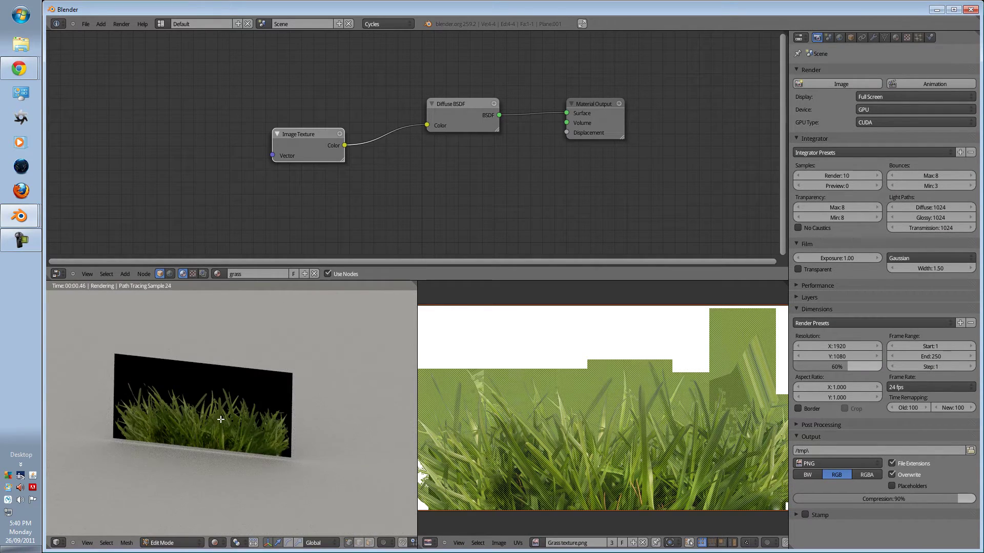
{"action": "scroll", "coordinate": [214, 437], "scroll_direction": "up", "scroll_amount": 4}
{"action": "scroll", "coordinate": [214, 437], "scroll_direction": "down", "scroll_amount": 2}
{"action": "mouse_move", "coordinate": [217, 435]}
{"action": "middle_mouse_down", "text": "shift"}
{"action": "mouse_move", "coordinate": [248, 431]}
{"action": "mouse_move", "coordinate": [213, 431]}
{"action": "middle_mouse_up", "text": "shift"}
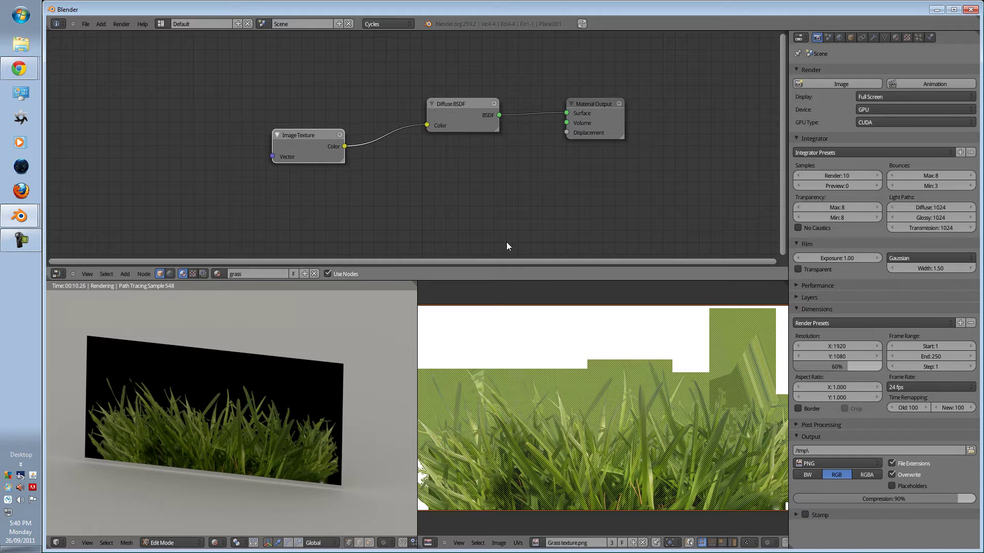
Step: Spread out the Image Texture, Diffuse BSDF and Material Output nodes to make room for more shader nodes
{"action": "middle_click_drag", "start_coordinate": [521, 215], "coordinate": [456, 238]}
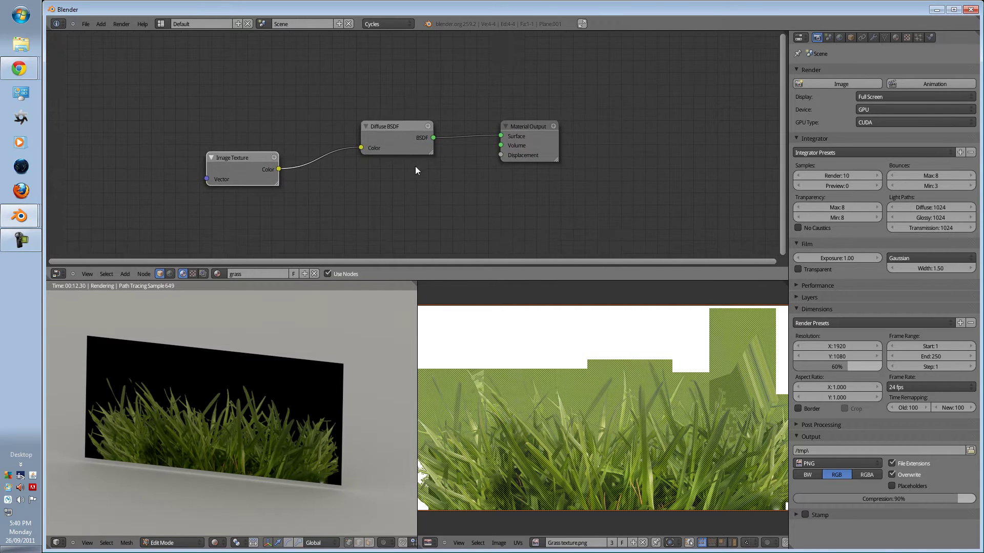
{"action": "left_click_drag", "start_coordinate": [403, 135], "coordinate": [334, 81]}
{"action": "left_click_drag", "start_coordinate": [219, 172], "coordinate": [159, 138]}
{"action": "left_click_drag", "start_coordinate": [322, 92], "coordinate": [314, 186]}
{"action": "left_click_drag", "start_coordinate": [187, 143], "coordinate": [172, 214]}
{"action": "middle_click_drag", "start_coordinate": [400, 210], "coordinate": [436, 208]}
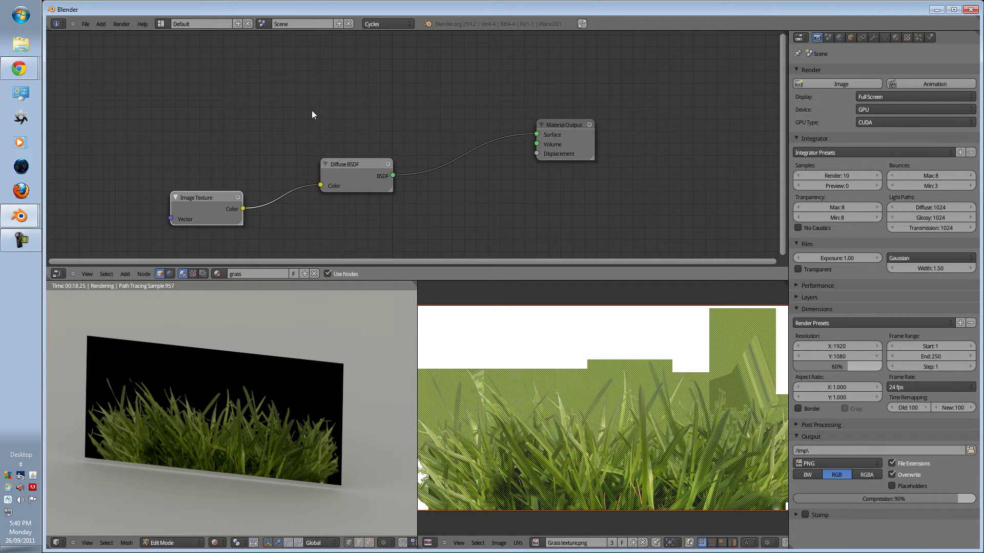
Step: Insert a Mix Shader node into the link between the Diffuse BSDF and the Material Output
{"action": "key", "text": "shift+a"}
{"action": "mouse_move", "coordinate": [307, 110]}
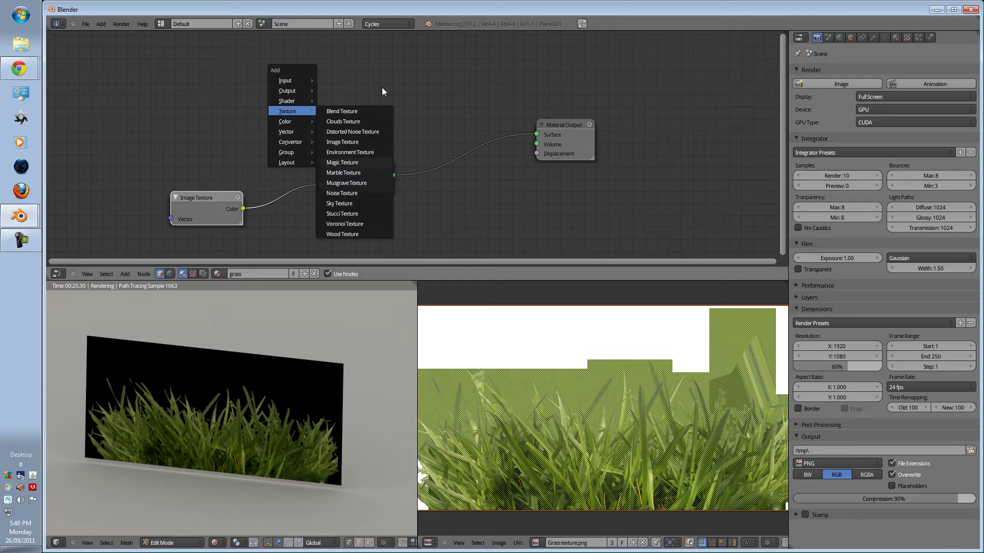
{"action": "key", "text": "shift+a"}
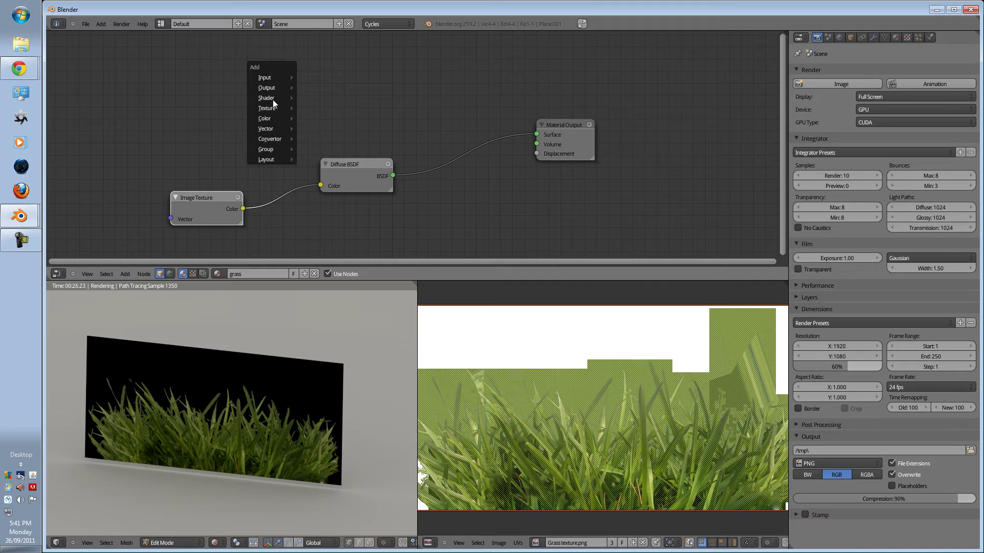
{"action": "left_click", "coordinate": [326, 186]}
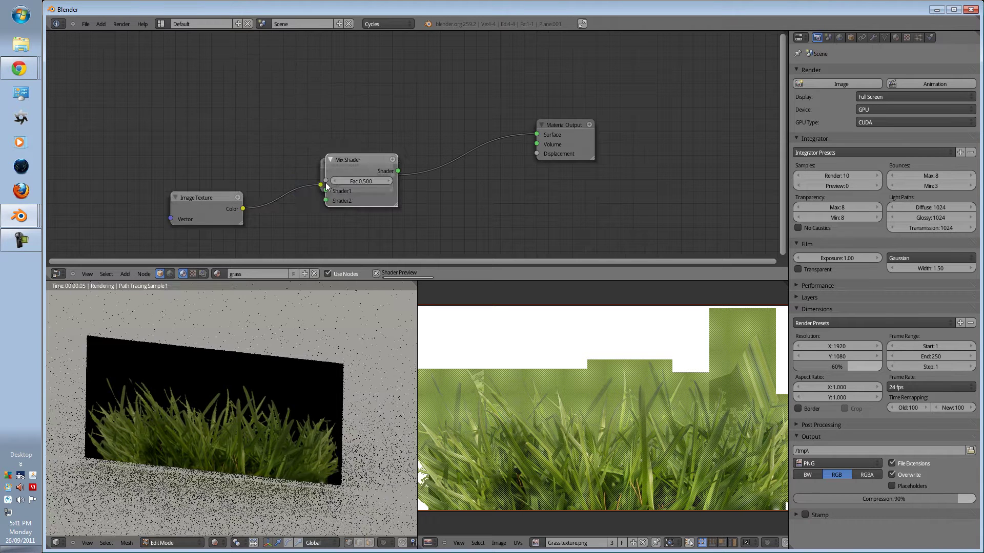
{"action": "left_click", "coordinate": [457, 118]}
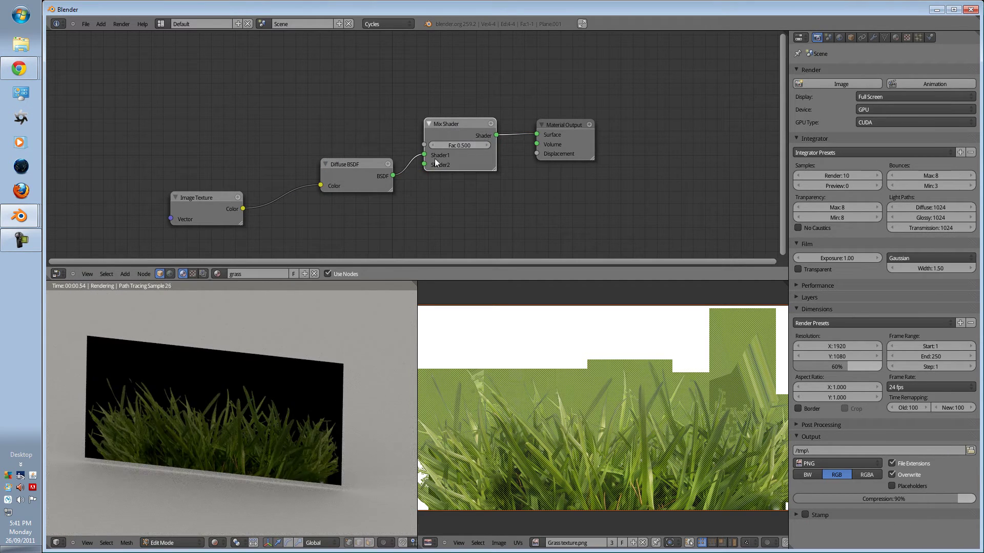
Step: Space out the nodes around the Mix Shader and reconnect the Diffuse BSDF output to its Shader2 input
{"action": "left_click_drag", "start_coordinate": [454, 131], "coordinate": [453, 119]}
{"action": "left_click_drag", "start_coordinate": [574, 128], "coordinate": [634, 114]}
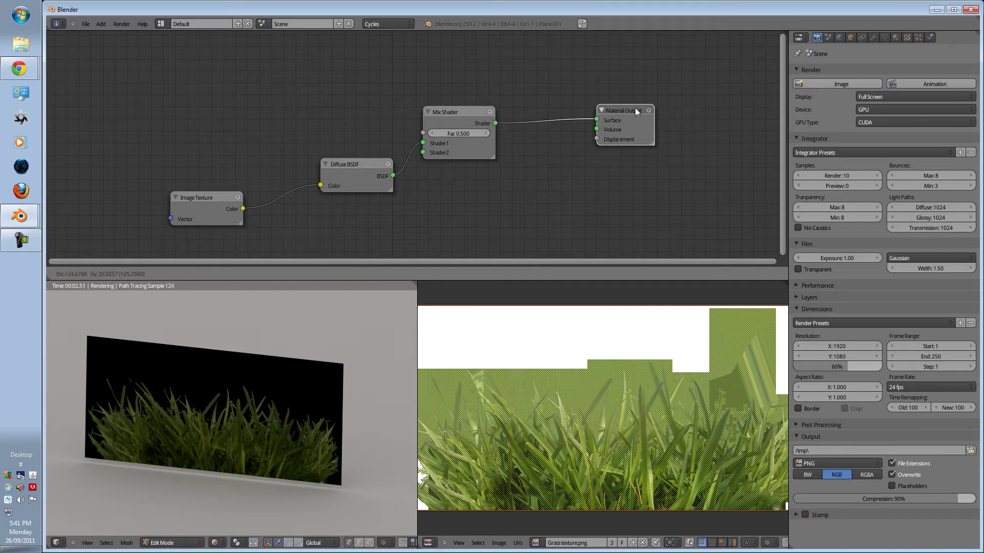
{"action": "left_click_drag", "start_coordinate": [359, 172], "coordinate": [356, 170]}
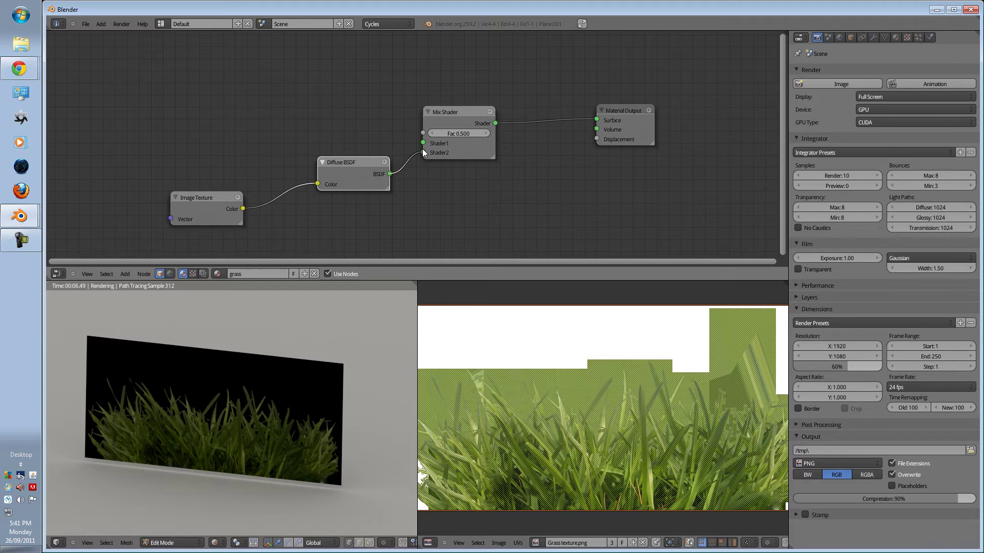
{"action": "left_click_drag", "start_coordinate": [453, 114], "coordinate": [467, 114]}
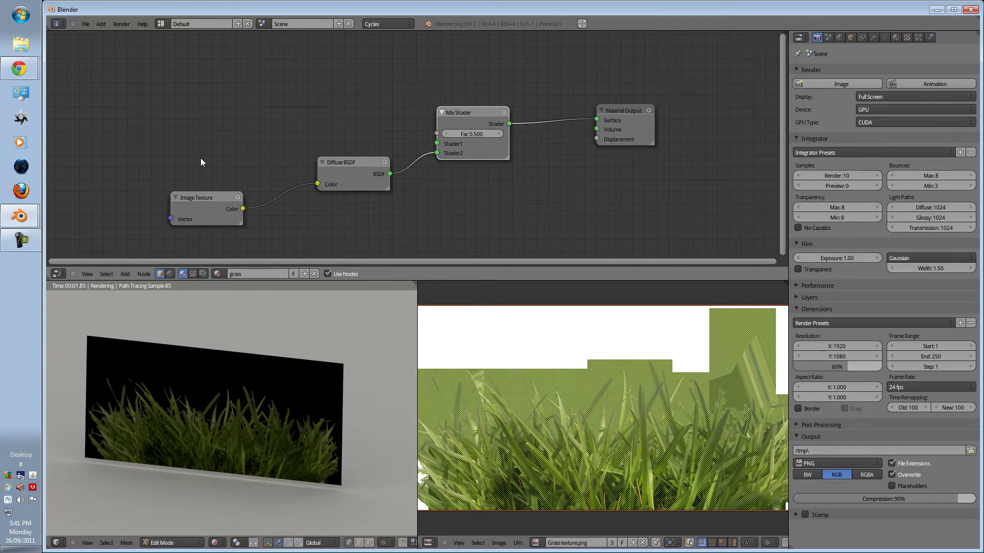
Step: Add a second Image Texture node above the existing one in the grass material
{"action": "key", "text": "shift+a"}
{"action": "mouse_move", "coordinate": [200, 159]}
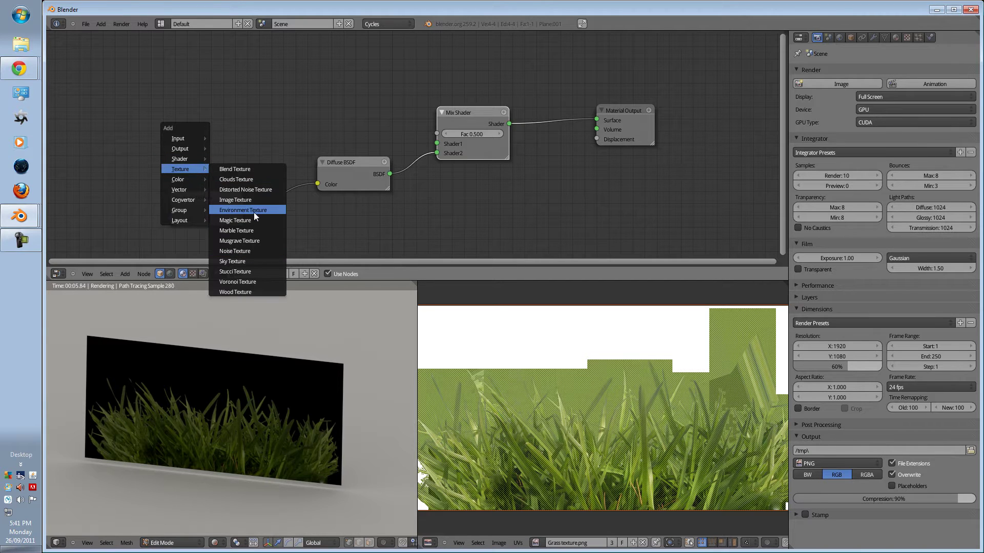
{"action": "left_click", "coordinate": [252, 203]}
{"action": "left_click", "coordinate": [211, 82]}
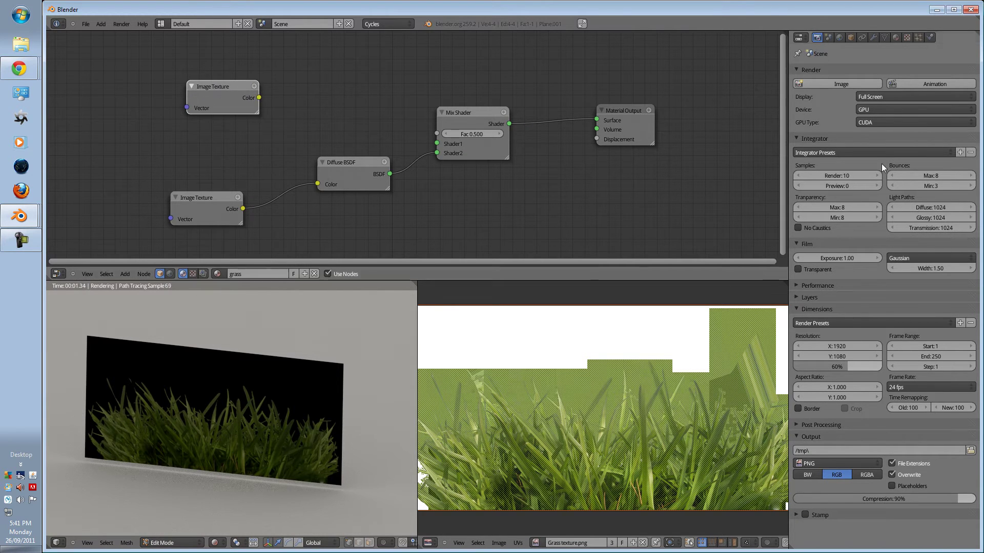
{"action": "left_click_drag", "start_coordinate": [240, 100], "coordinate": [212, 92]}
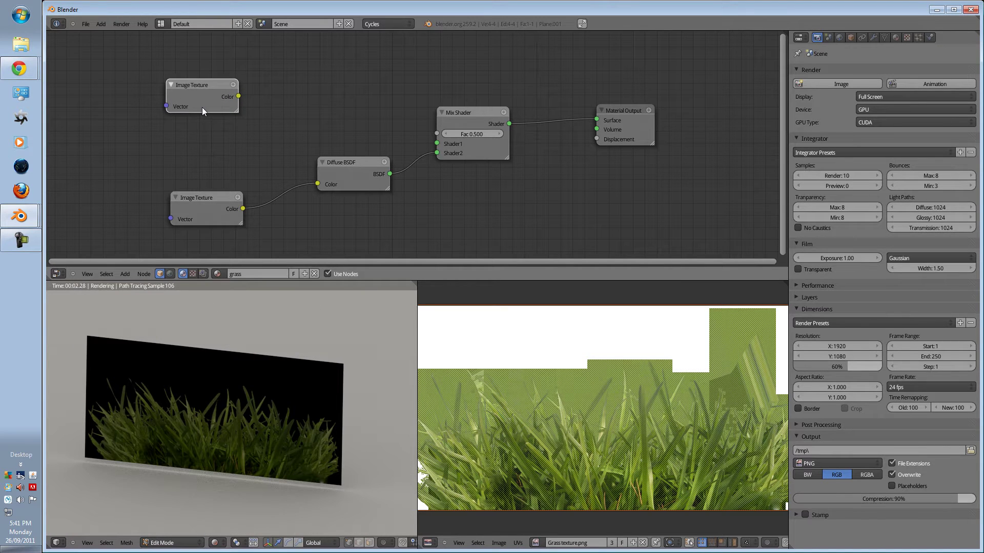
Step: Add a Transparent BSDF, feed it the new Image Texture's Color output, and connect it to the Mix Shader's Shader1 input
{"action": "key", "text": "shift+a"}
{"action": "mouse_move", "coordinate": [263, 100]}
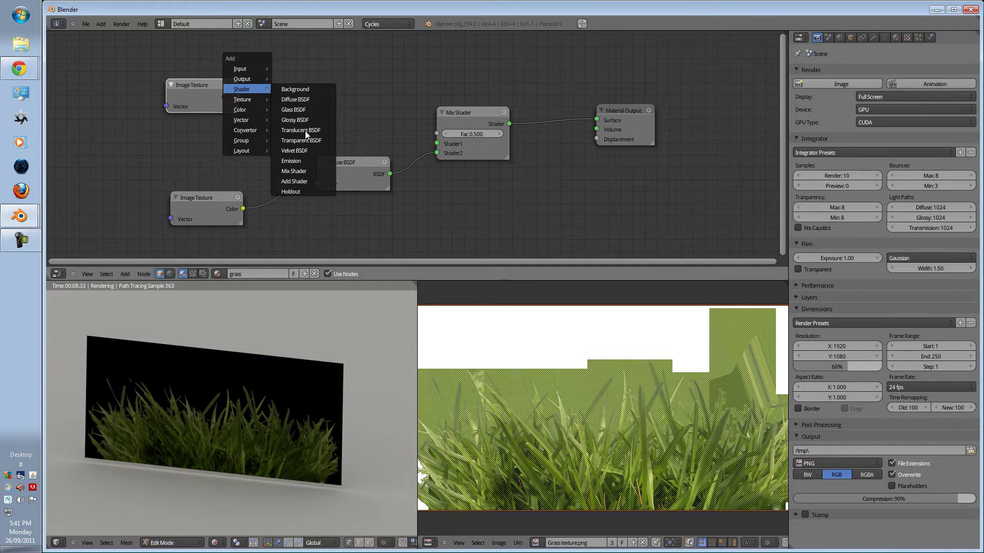
{"action": "left_click", "coordinate": [305, 138]}
{"action": "left_click", "coordinate": [335, 91]}
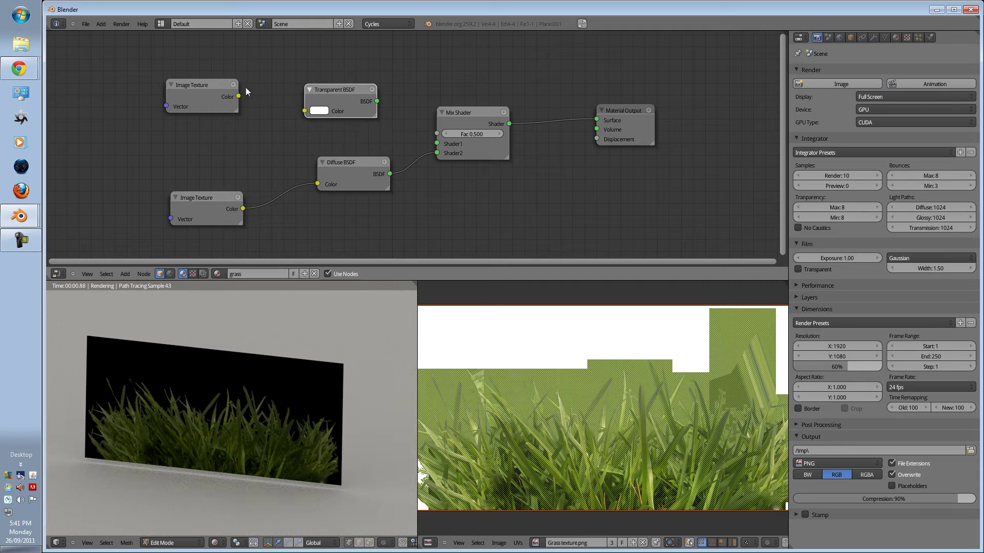
{"action": "left_click_drag", "start_coordinate": [238, 97], "coordinate": [305, 112]}
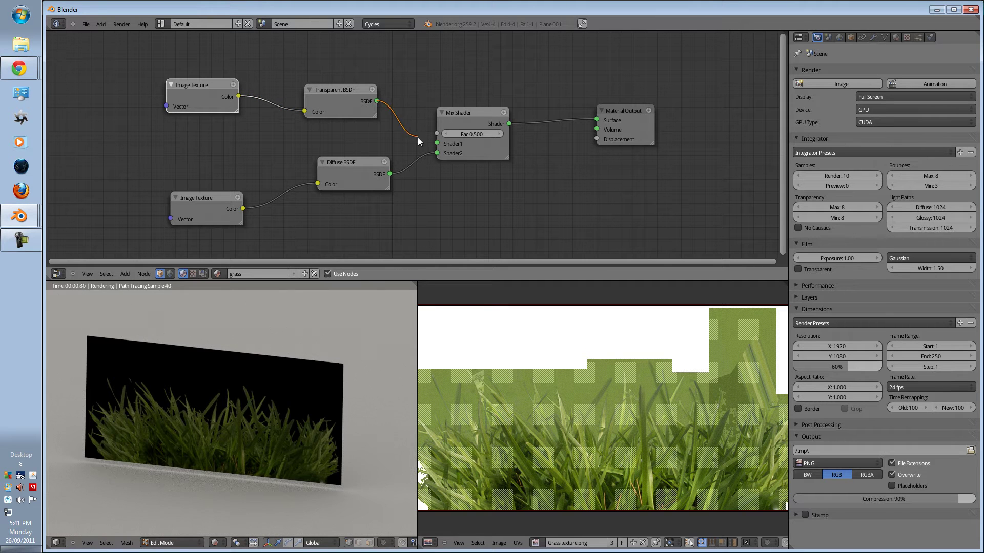
{"action": "left_click_drag", "start_coordinate": [417, 137], "coordinate": [436, 143]}
{"action": "left_click_drag", "start_coordinate": [336, 100], "coordinate": [337, 96]}
{"action": "middle_click_drag", "start_coordinate": [365, 137], "coordinate": [342, 137]}
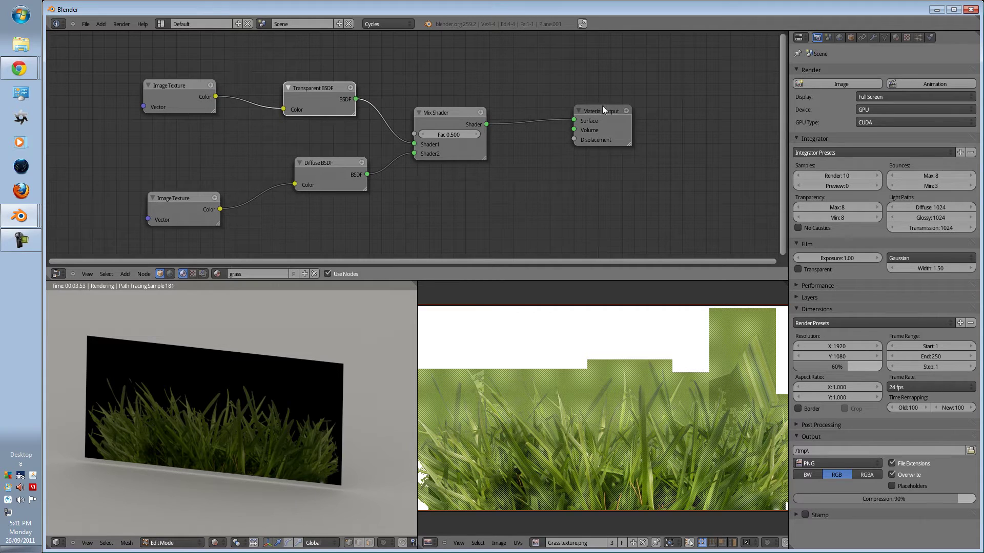
{"action": "left_click_drag", "start_coordinate": [602, 114], "coordinate": [605, 121]}
Step: Load Grass texture aplha2.png from the Presets and sound effects folder into the Image Texture feeding the Transparent BSDF
{"action": "left_click", "coordinate": [188, 92]}
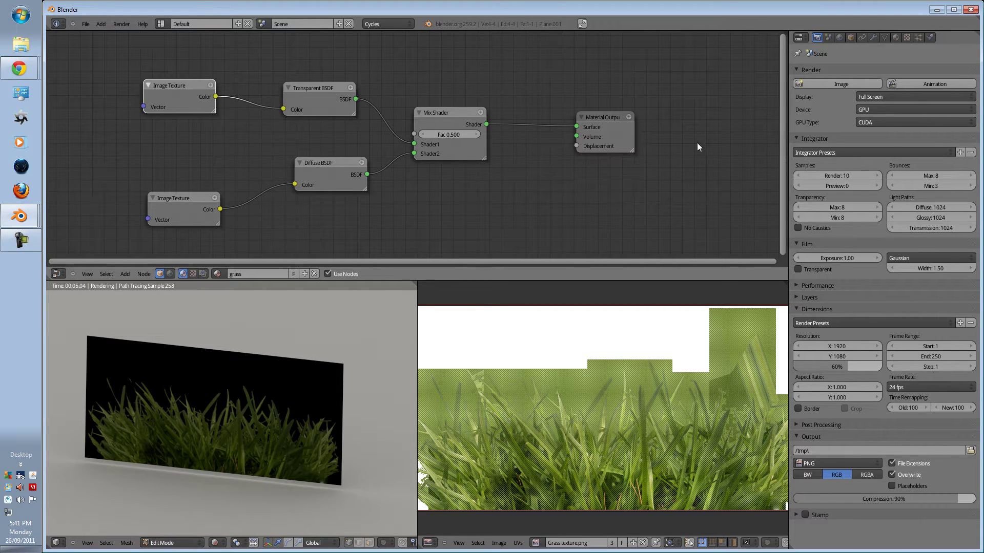
{"action": "left_click", "coordinate": [895, 37]}
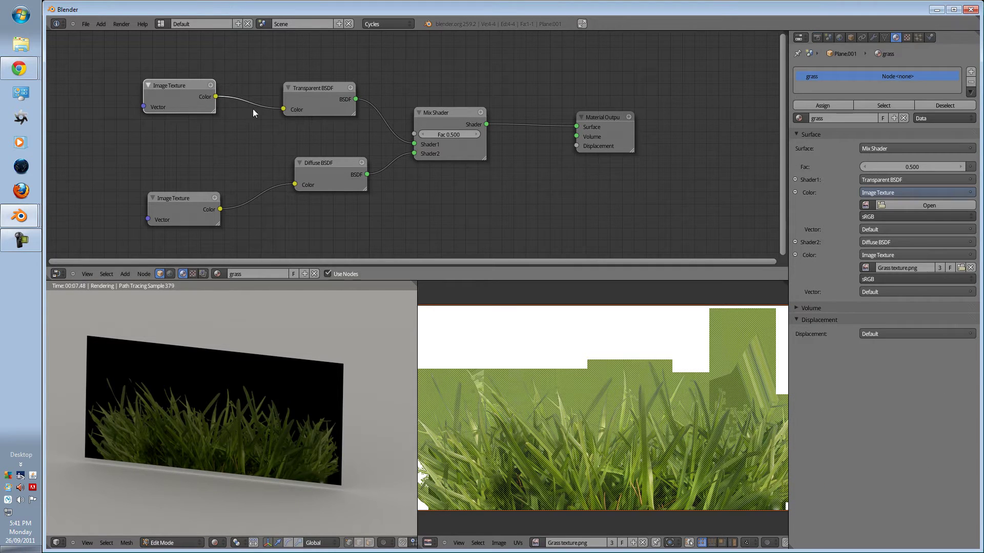
{"action": "left_click", "coordinate": [929, 205]}
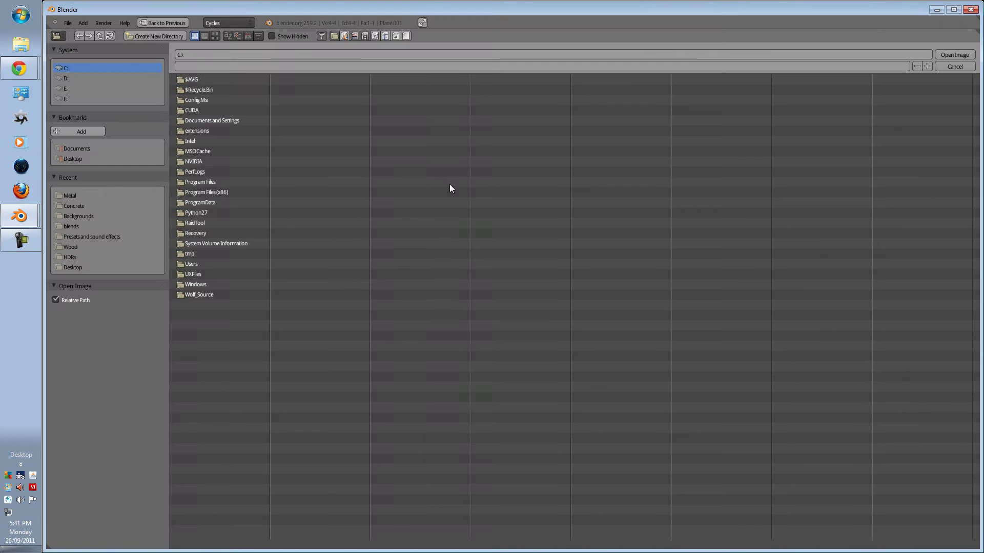
{"action": "left_click", "coordinate": [73, 235]}
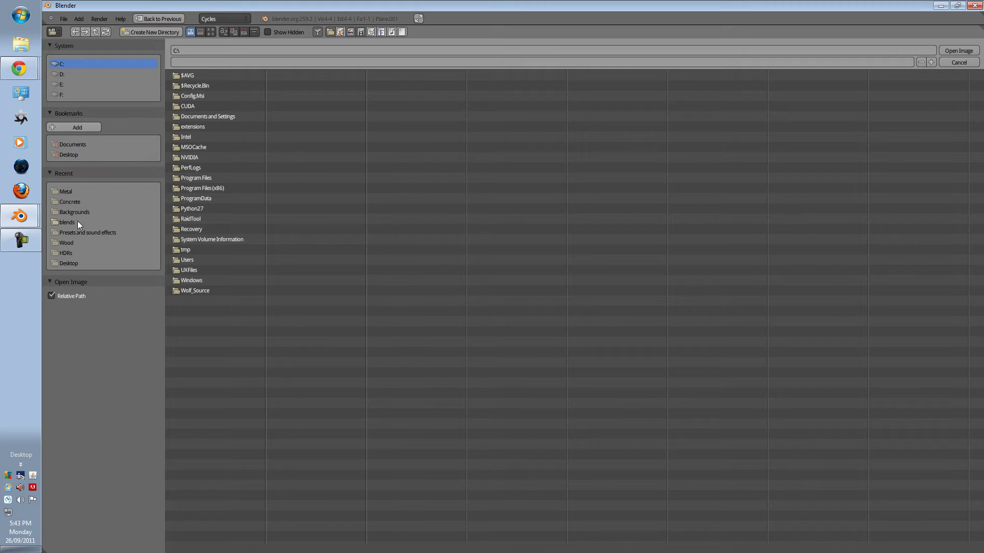
{"action": "left_click", "coordinate": [77, 233]}
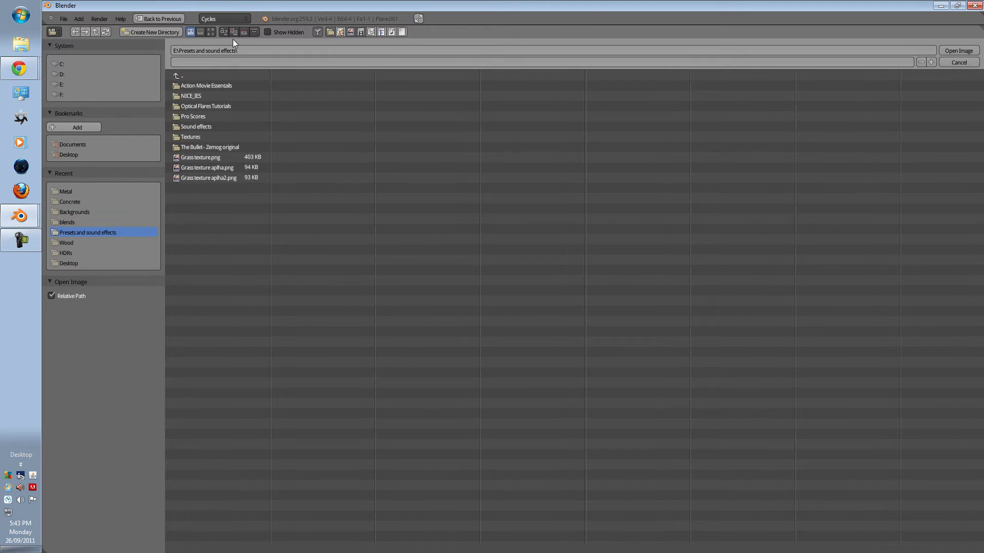
{"action": "left_click", "coordinate": [210, 32]}
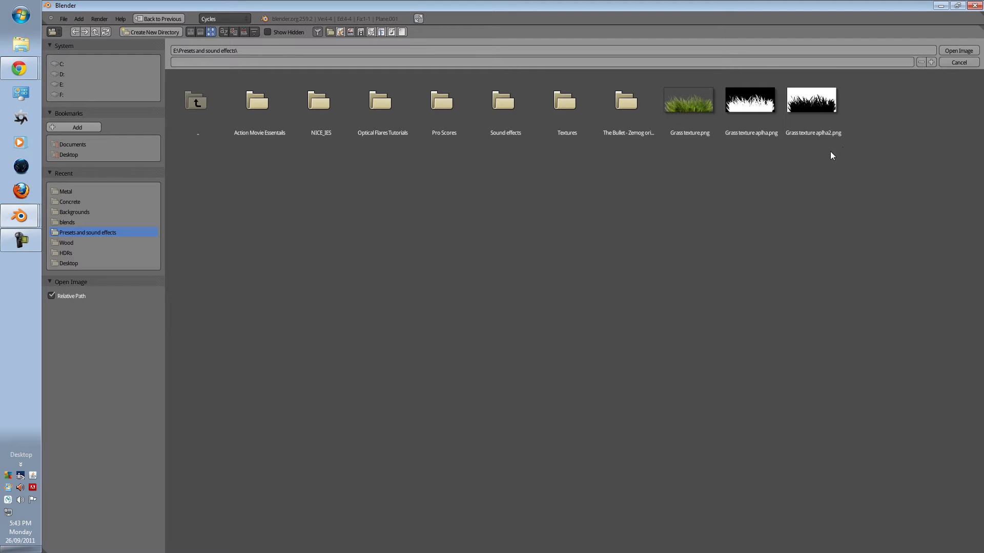
{"action": "left_click", "coordinate": [815, 110]}
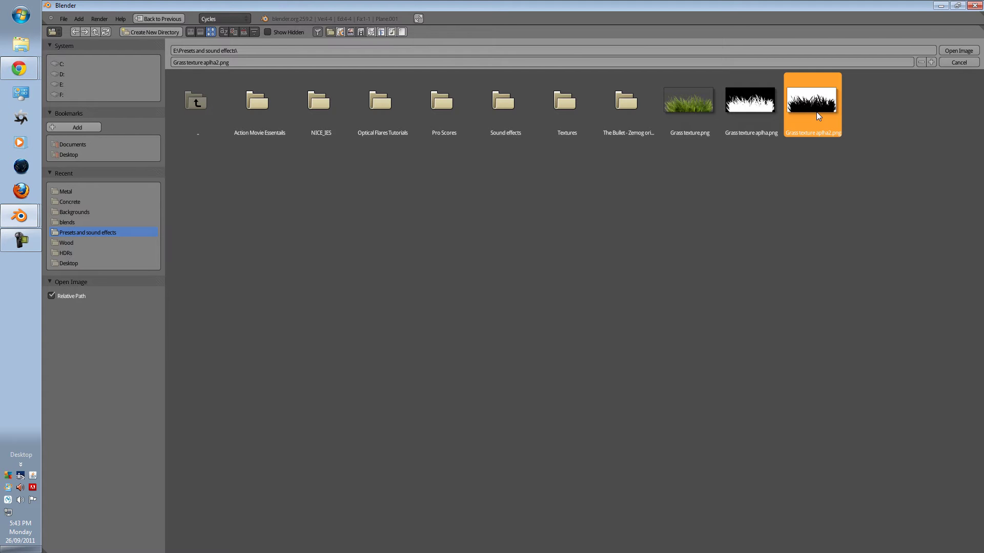
{"action": "left_click", "coordinate": [958, 50]}
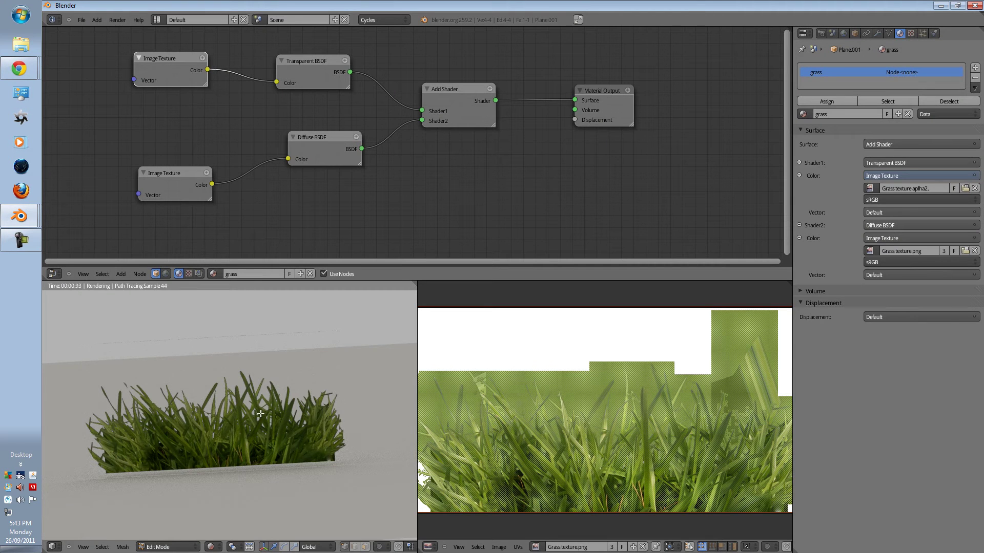
Step: Check the rendered grass card, then delete the Mix Shader node joining the Transparent and Diffuse BSDFs
{"action": "middle_click_drag", "start_coordinate": [260, 414], "coordinate": [255, 411]}
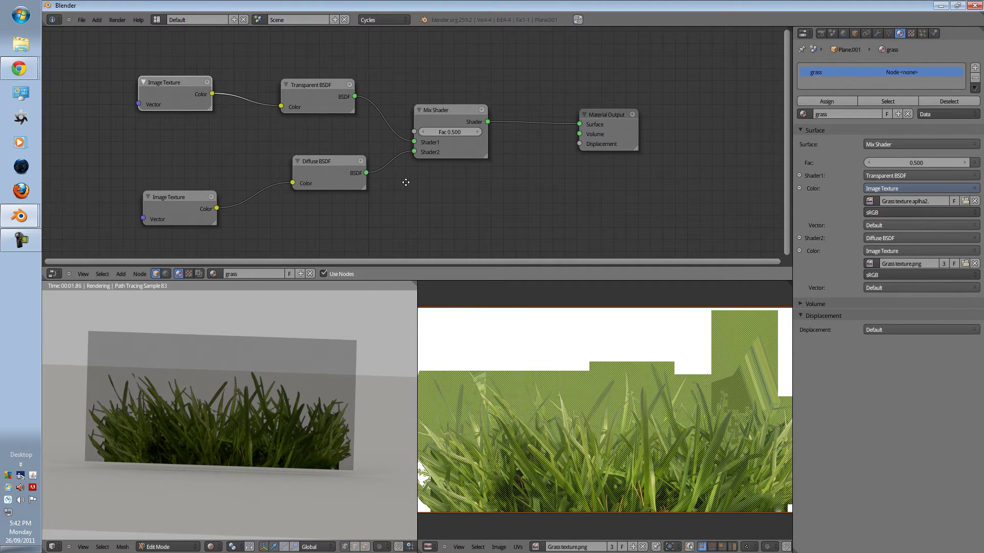
{"action": "middle_click_drag", "start_coordinate": [405, 183], "coordinate": [401, 158]}
{"action": "right_click", "coordinate": [453, 96]}
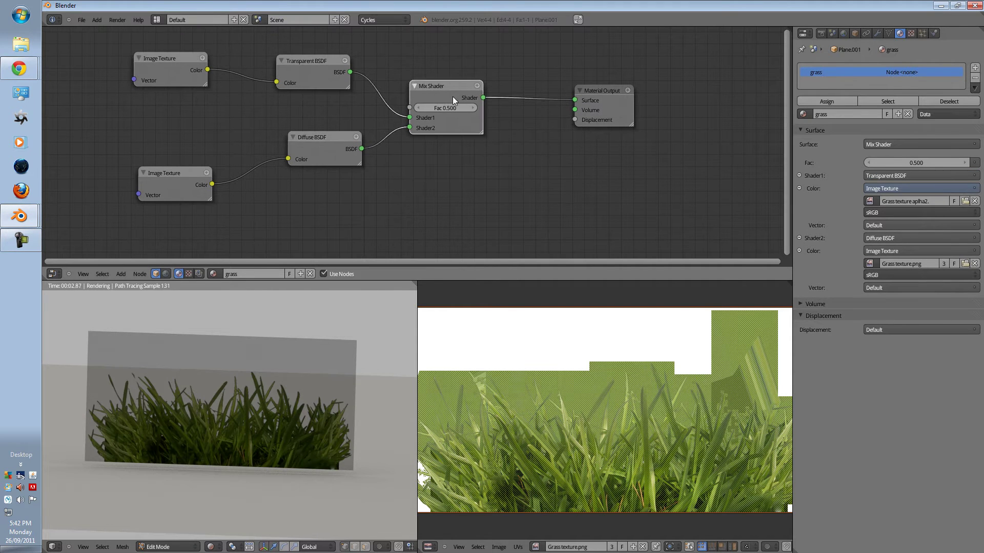
{"action": "key", "text": "x"}
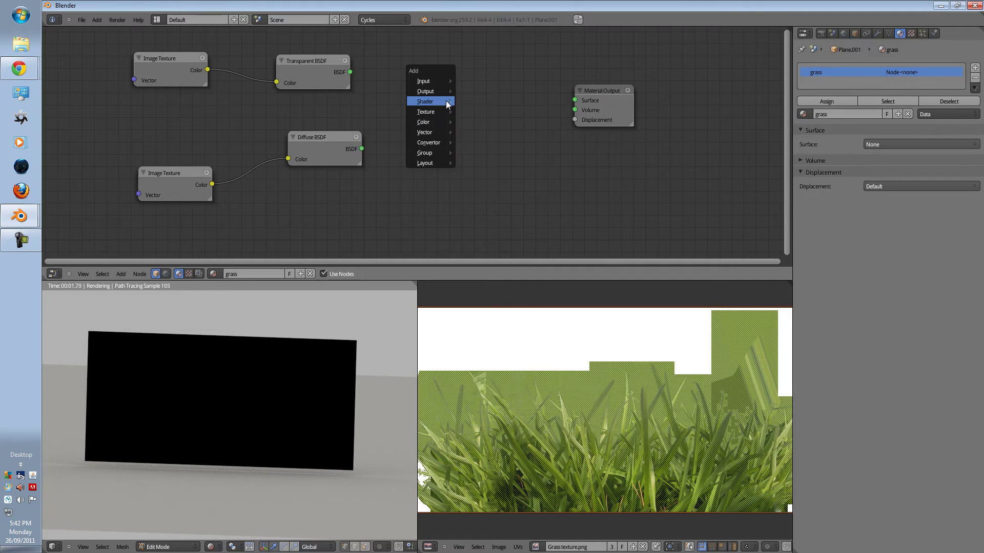
Step: Add an Add Shader, feed it the Transparent BSDF and Diffuse BSDF, and connect its output to the Material Output's Surface
{"action": "mouse_move", "coordinate": [448, 104]}
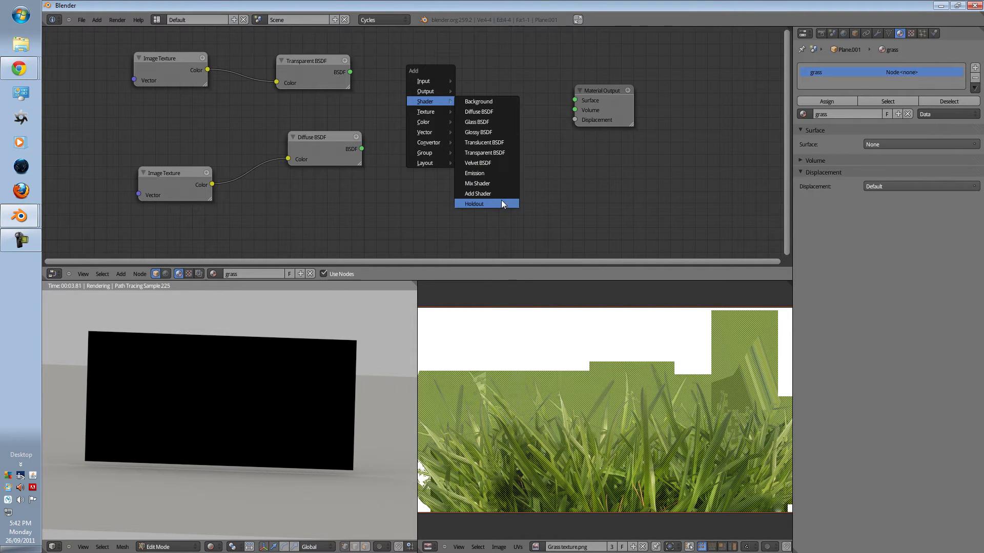
{"action": "left_click", "coordinate": [500, 194]}
{"action": "left_click", "coordinate": [435, 82]}
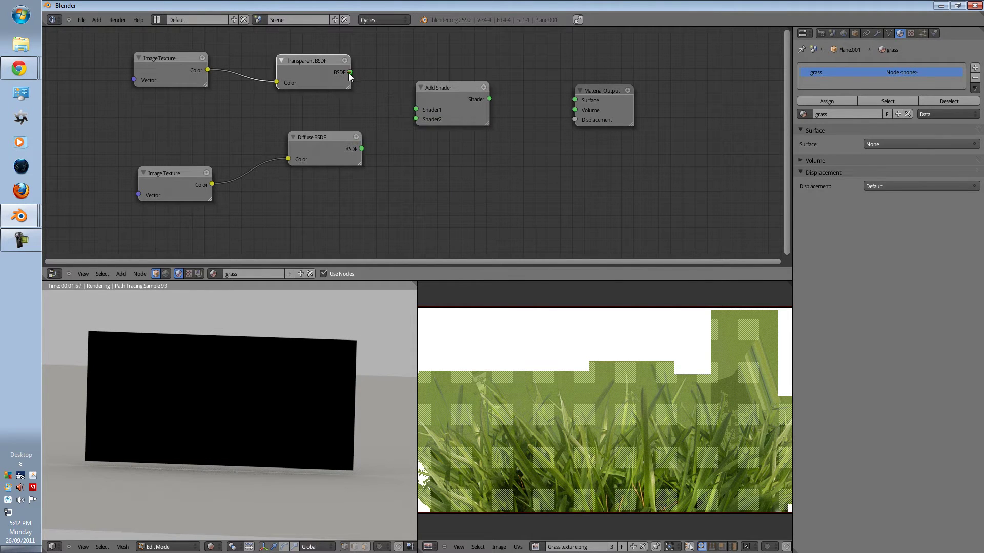
{"action": "left_click_drag", "start_coordinate": [349, 72], "coordinate": [415, 109]}
{"action": "left_click_drag", "start_coordinate": [361, 148], "coordinate": [416, 118]}
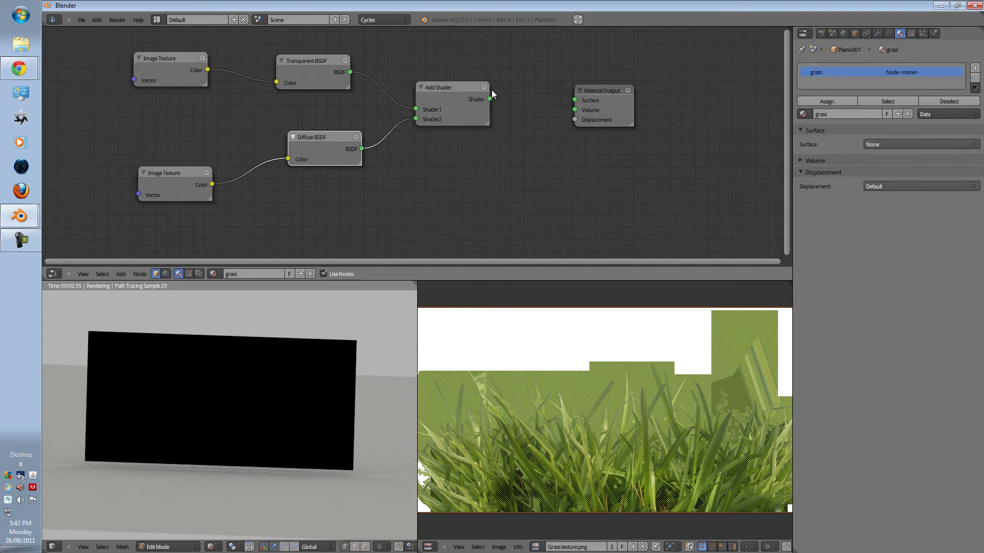
{"action": "left_click_drag", "start_coordinate": [489, 99], "coordinate": [571, 98]}
{"action": "left_click_drag", "start_coordinate": [450, 96], "coordinate": [456, 98]}
{"action": "middle_click_drag", "start_coordinate": [289, 376], "coordinate": [245, 384]}
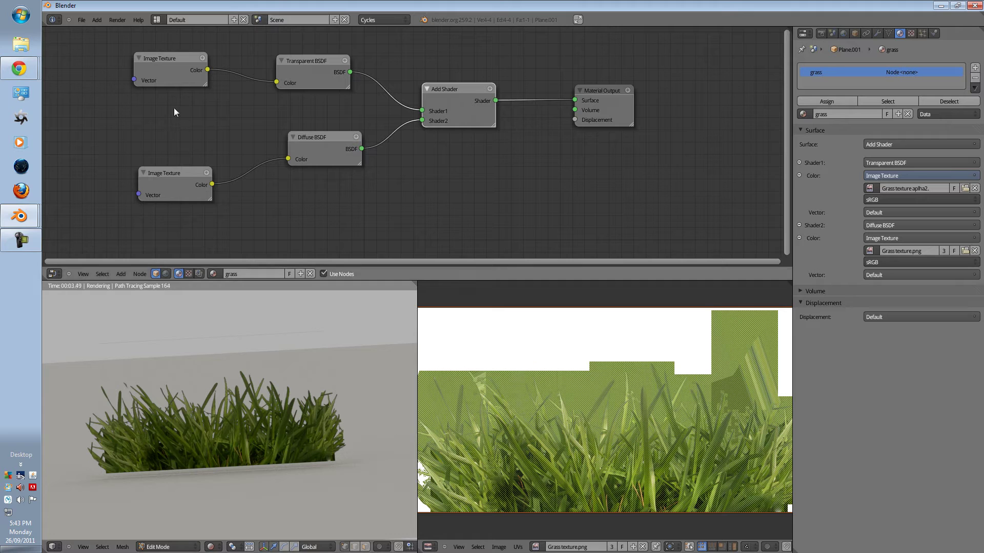
{"action": "left_click", "coordinate": [176, 77]}
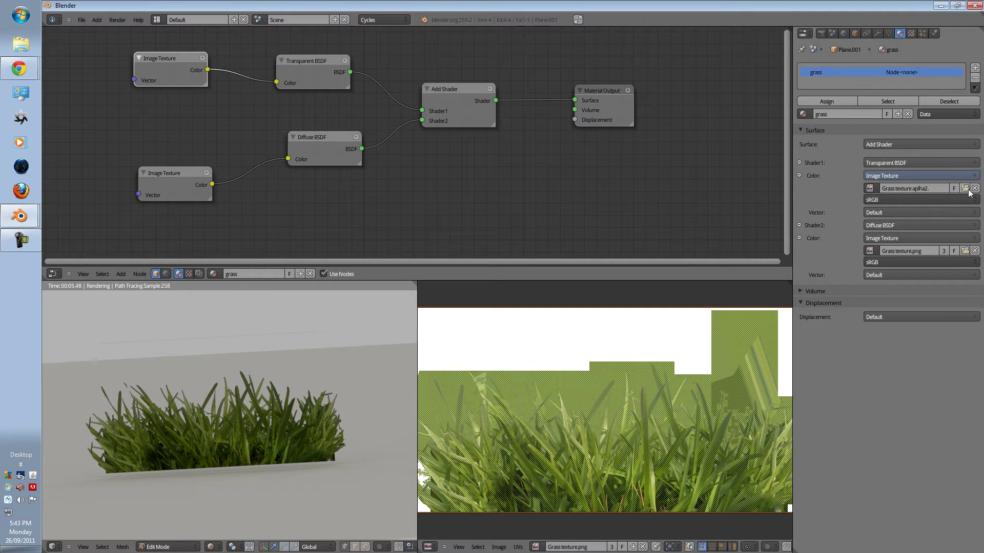
Step: Leave Edit Mode and show the grass card in wireframe from the top view
{"action": "scroll", "coordinate": [251, 403], "scroll_direction": "down", "scroll_amount": 4}
{"action": "key", "text": "KP_7"}
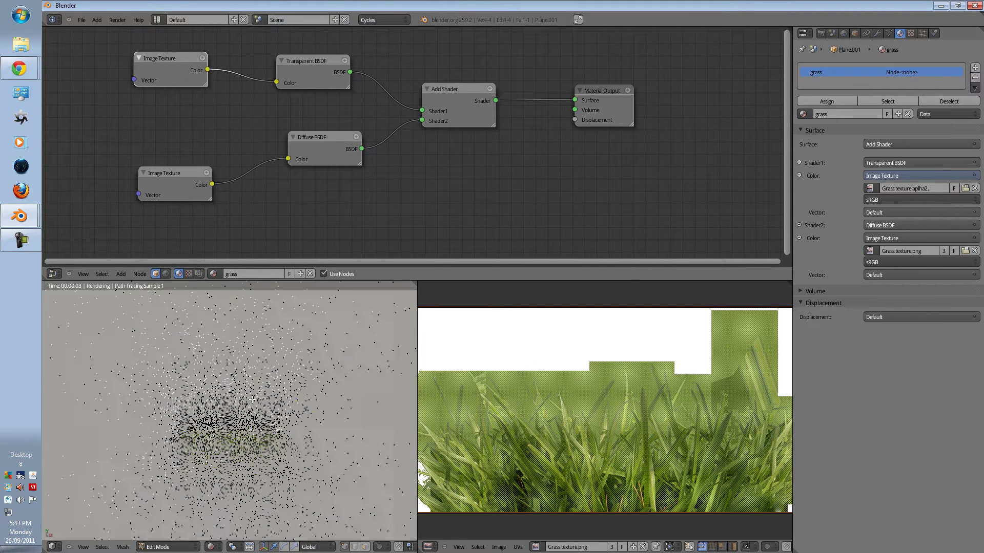
{"action": "key", "text": "z"}
{"action": "key", "text": "Tab"}
{"action": "scroll", "coordinate": [268, 402], "scroll_direction": "down", "scroll_amount": 7}
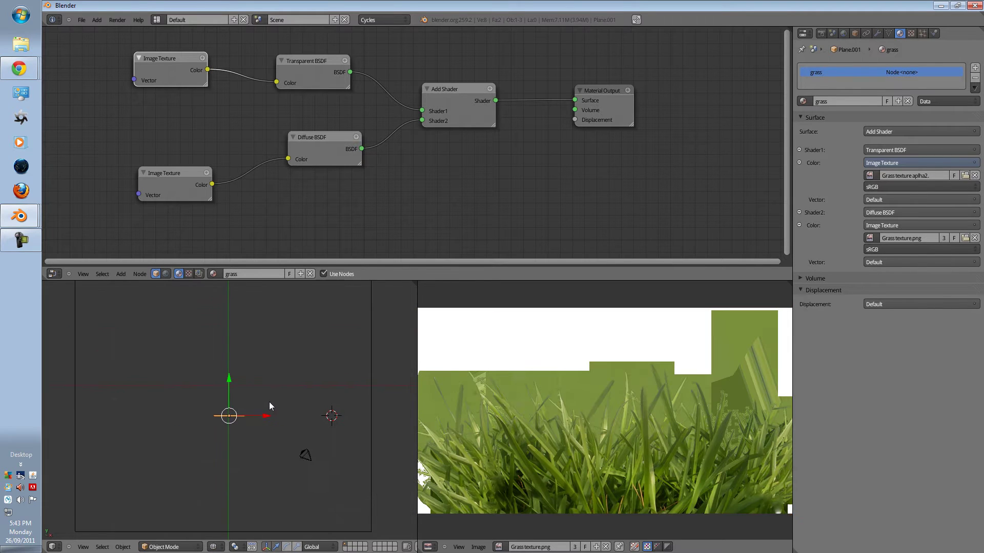
{"action": "scroll", "coordinate": [267, 402], "scroll_direction": "up", "scroll_amount": 2}
Step: Duplicate the grass card twice in place, rotating each copy so the three planes cross in a star shape
{"action": "key", "text": "shift+d"}
{"action": "right_click", "coordinate": [260, 400]}
{"action": "key", "text": "r"}
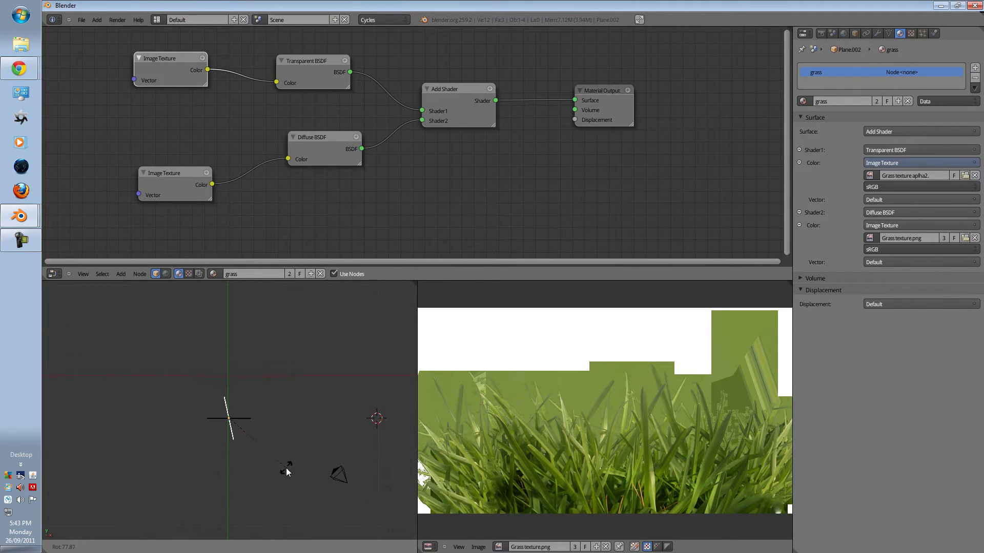
{"action": "left_click", "coordinate": [285, 463]}
{"action": "key", "text": "shift+d"}
{"action": "key", "text": "r"}
{"action": "left_click", "coordinate": [302, 444]}
Step: Select the three crossed grass planes and place four duplicates of the cluster behind and beside the original
{"action": "key", "text": "b"}
{"action": "left_click_drag", "start_coordinate": [207, 449], "coordinate": [254, 388]}
{"action": "scroll", "coordinate": [253, 392], "scroll_direction": "down", "scroll_amount": 2}
{"action": "key", "text": "shift+d"}
{"action": "left_click", "coordinate": [258, 373]}
{"action": "key", "text": "shift+d"}
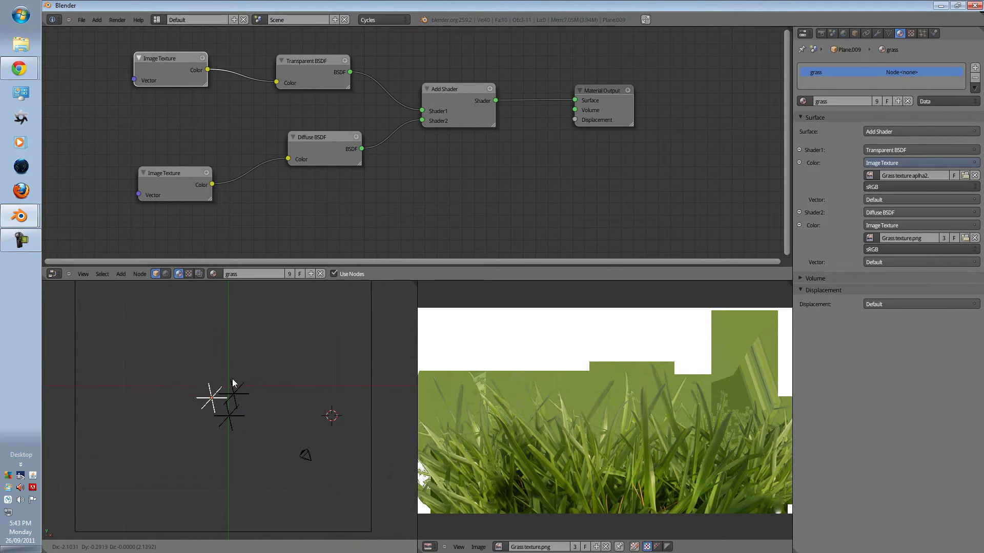
{"action": "left_click", "coordinate": [230, 374]}
{"action": "key", "text": "shift+d"}
{"action": "left_click", "coordinate": [238, 357]}
{"action": "key", "text": "shift+d"}
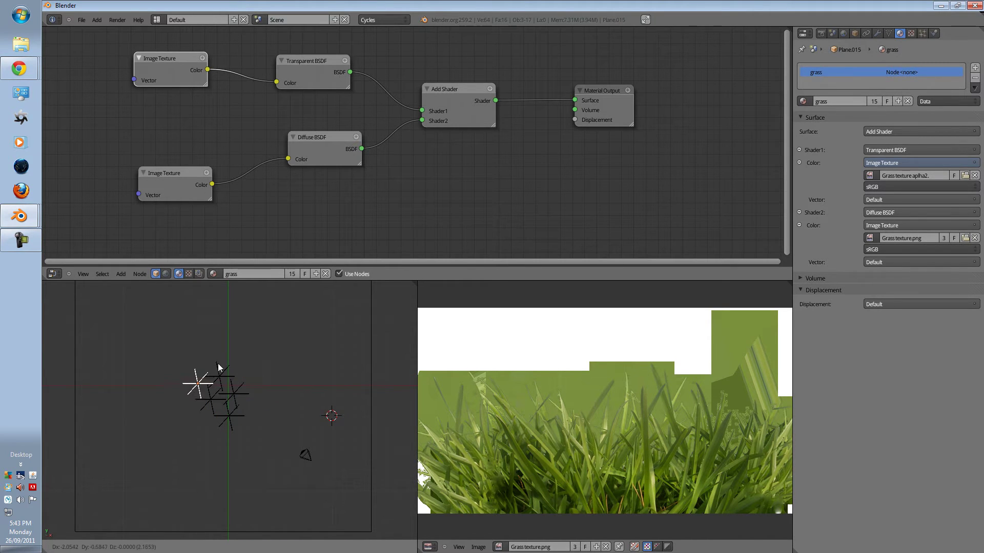
{"action": "left_click", "coordinate": [219, 364]}
Step: Place four more duplicates of the grass cluster around the others to fill out the patch
{"action": "key", "text": "shift+d"}
{"action": "left_click", "coordinate": [272, 357]}
{"action": "key", "text": "shift+d"}
{"action": "left_click", "coordinate": [280, 383]}
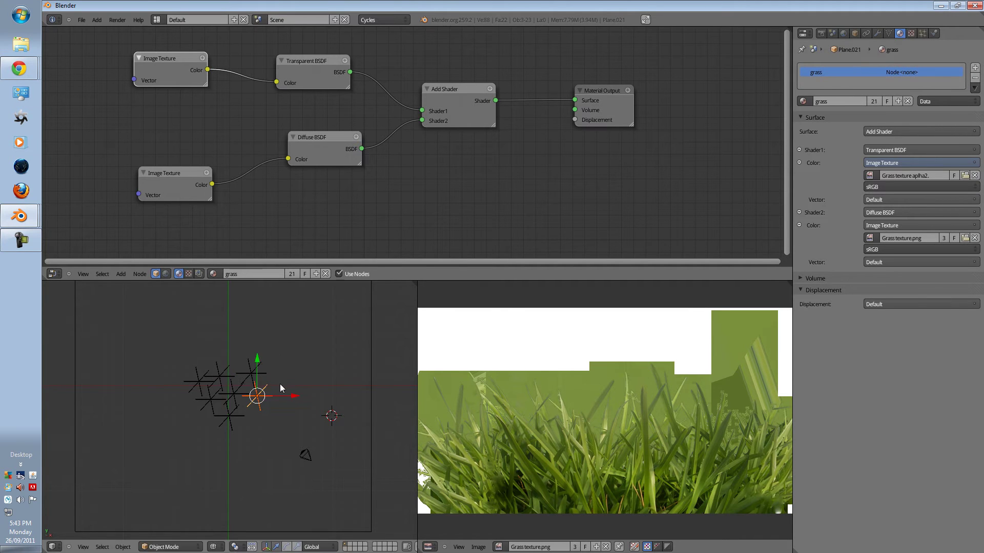
{"action": "key", "text": "shift+d"}
{"action": "left_click", "coordinate": [272, 405]}
{"action": "key", "text": "shift+d"}
{"action": "left_click", "coordinate": [215, 405]}
Step: Examine the grass patch through the camera in Rendered viewport shading
{"action": "middle_click_drag", "start_coordinate": [199, 406], "coordinate": [218, 374]}
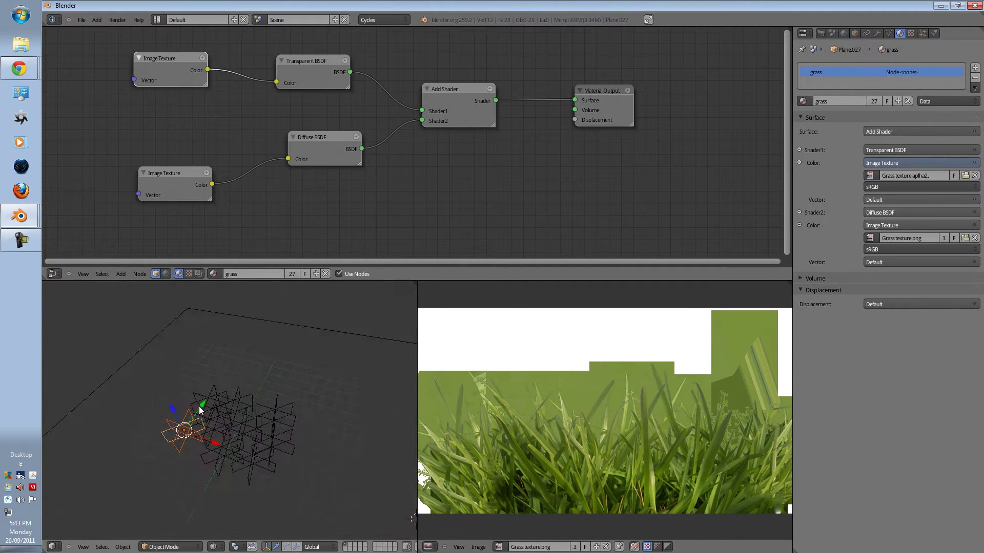
{"action": "key", "text": "KP_0"}
{"action": "right_click", "coordinate": [324, 418]}
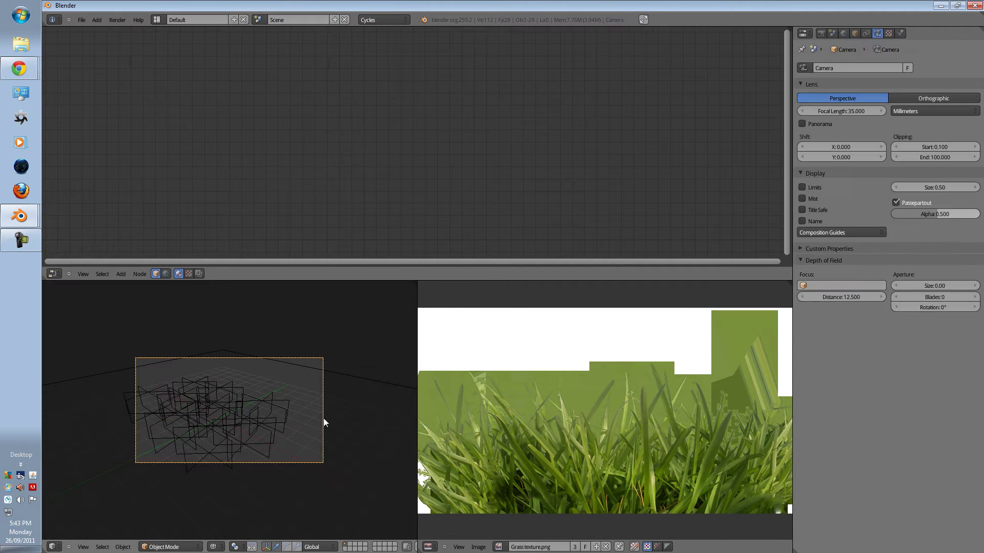
{"action": "right_click", "coordinate": [357, 383]}
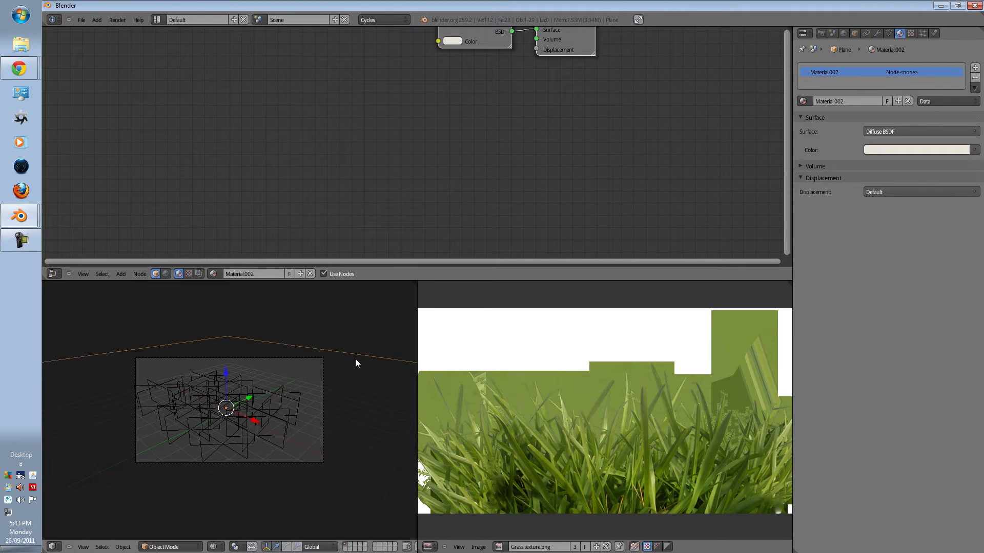
{"action": "key", "text": "z"}
{"action": "scroll", "coordinate": [300, 389], "scroll_direction": "up", "scroll_amount": 3}
{"action": "left_click", "coordinate": [213, 547]}
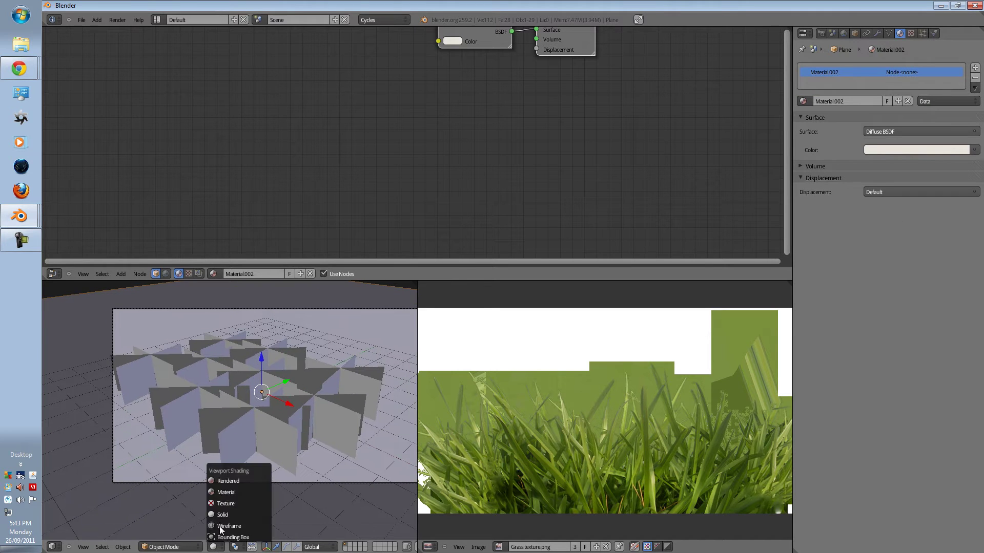
{"action": "left_click", "coordinate": [230, 479]}
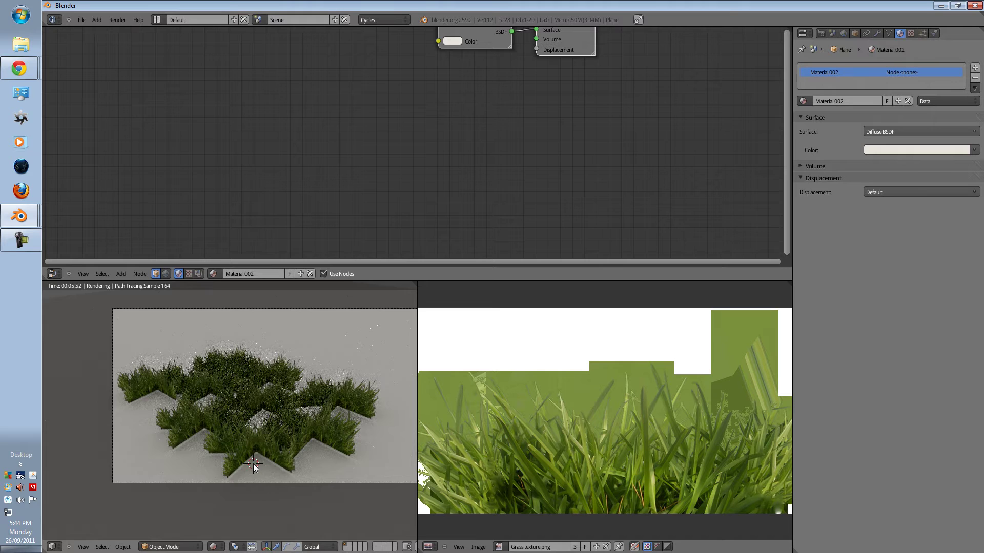
Step: From the top view, duplicate the whole grass patch, rotate the copy, and move it toward the patch's lower-left side
{"action": "key", "text": "z"}
{"action": "key", "text": "KP_7"}
{"action": "key", "text": "z"}
{"action": "key", "text": "z"}
{"action": "key", "text": "a"}
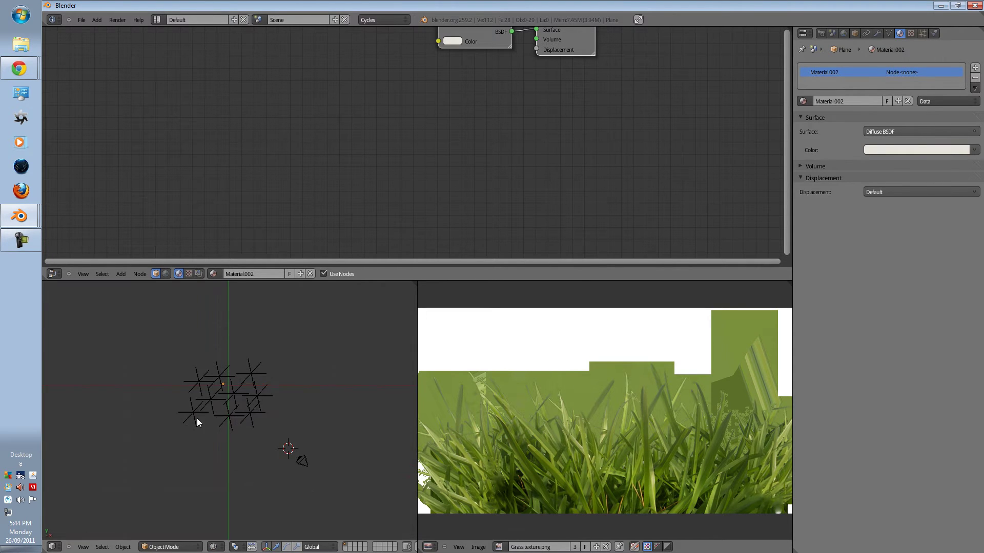
{"action": "key", "text": "b"}
{"action": "left_click_drag", "start_coordinate": [166, 439], "coordinate": [263, 349]}
{"action": "key", "text": "shift+d"}
{"action": "key", "text": "r"}
{"action": "left_click", "coordinate": [281, 432]}
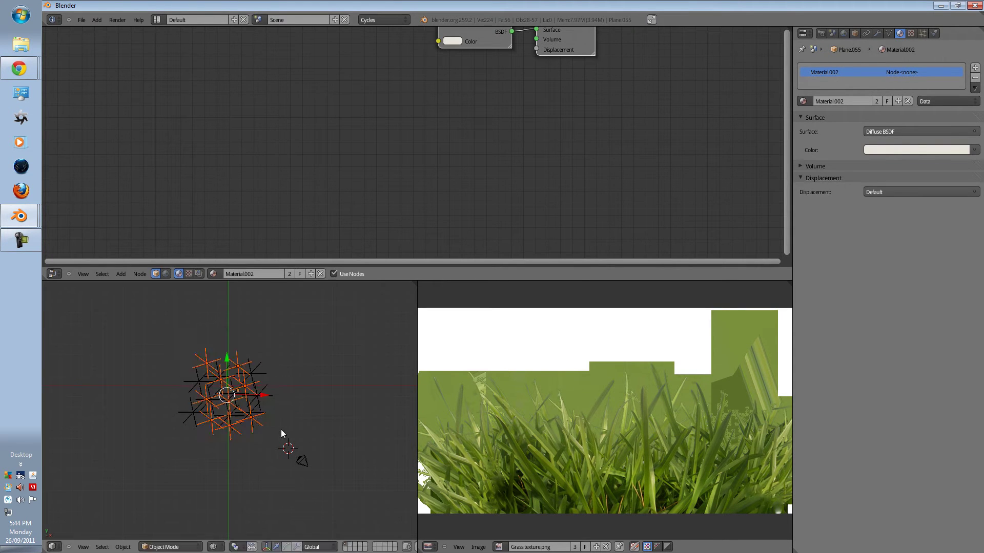
{"action": "key", "text": "g"}
{"action": "left_click", "coordinate": [250, 454]}
Step: Select the lowest grass clusters and place a duplicate of them at the patch's lower-right side
{"action": "key", "text": "a"}
{"action": "key", "text": "b"}
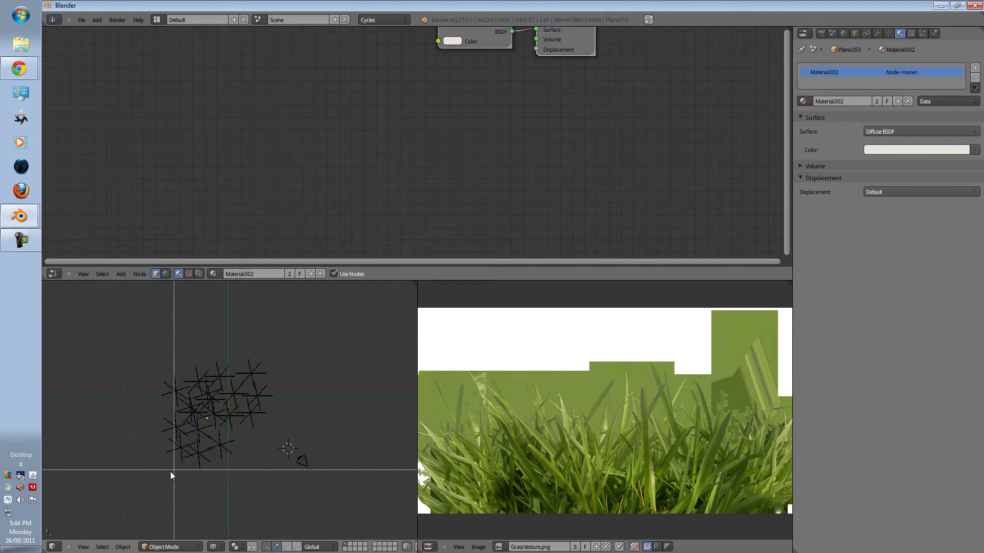
{"action": "left_click_drag", "start_coordinate": [170, 471], "coordinate": [229, 441]}
{"action": "key", "text": "shift+d"}
{"action": "left_click", "coordinate": [290, 427]}
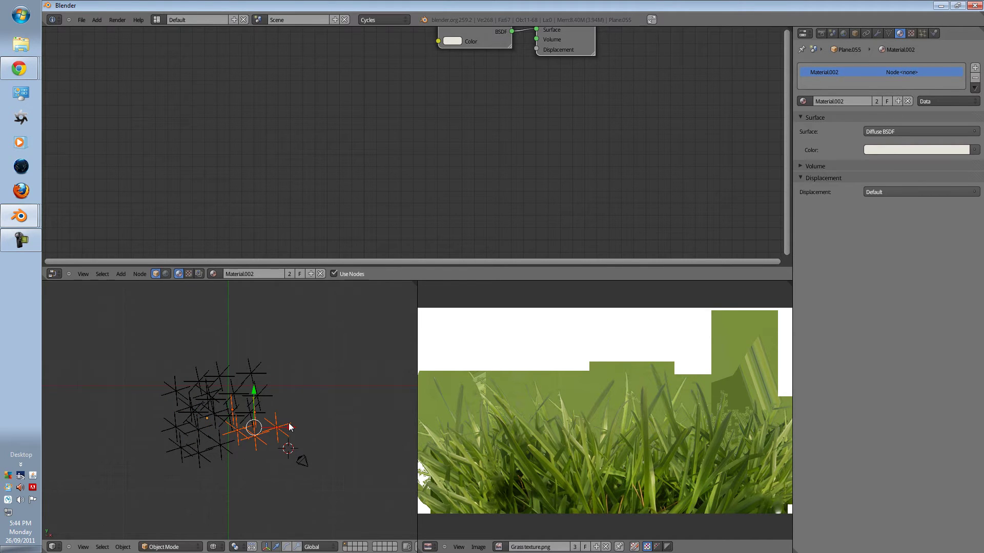
Step: Reposition the camera to frame the enlarged grass patch and preview it in Rendered shading
{"action": "key", "text": "KP_0"}
{"action": "right_click", "coordinate": [288, 315]}
{"action": "key", "text": "g"}
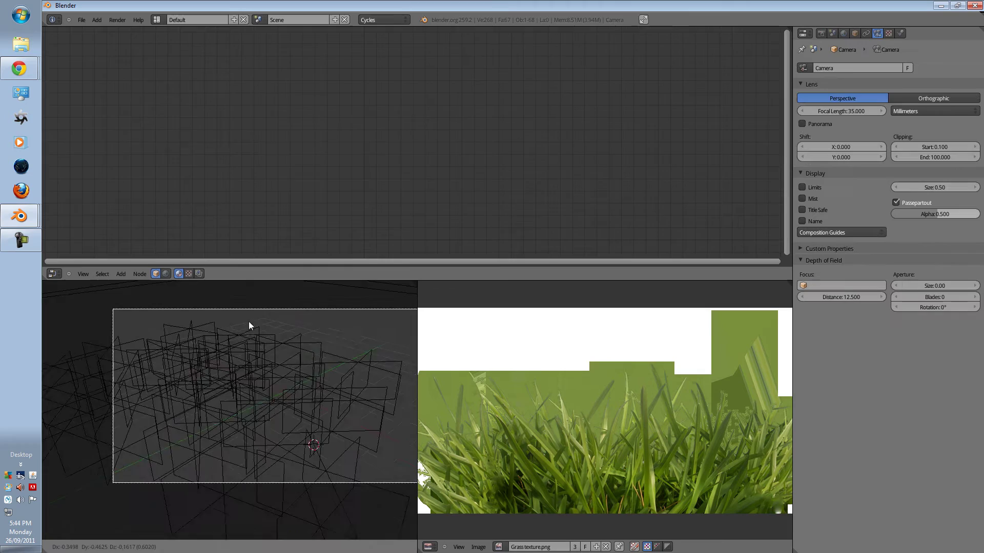
{"action": "left_click", "coordinate": [170, 344]}
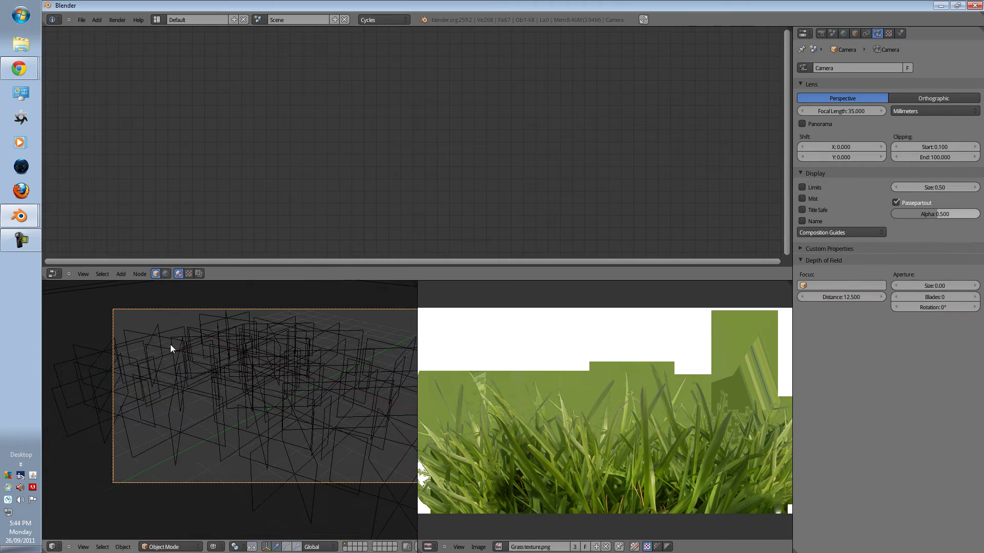
{"action": "left_click", "coordinate": [219, 548]}
{"action": "left_click", "coordinate": [222, 478]}
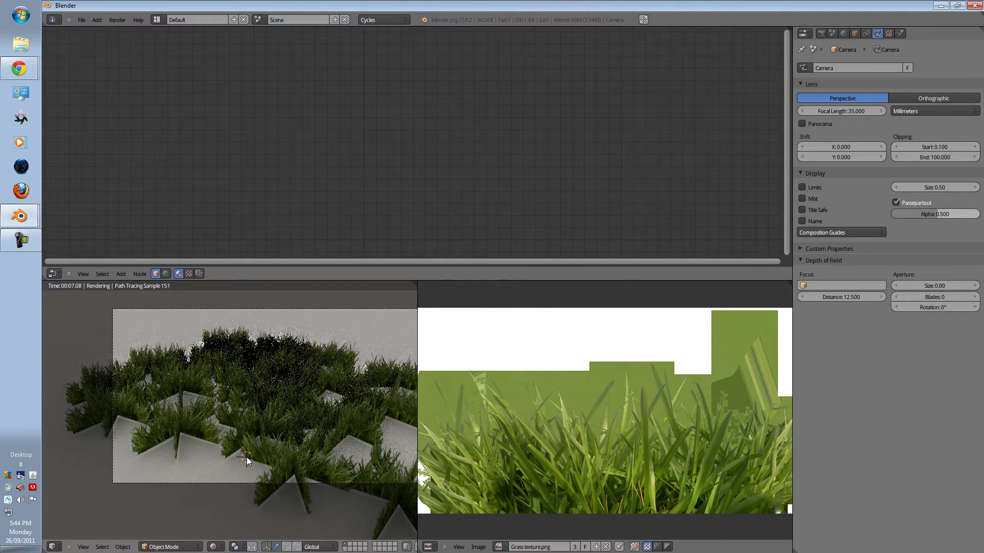
Step: Return to wireframe shading and brighten the ground plane's Diffuse BSDF color to white
{"action": "key", "text": "z"}
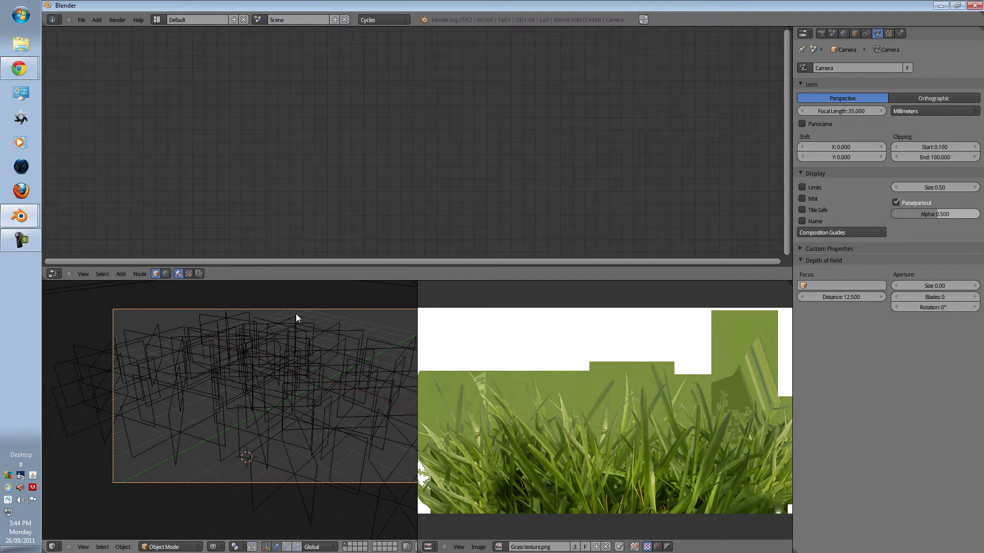
{"action": "right_click", "coordinate": [100, 288]}
{"action": "left_click", "coordinate": [917, 150]}
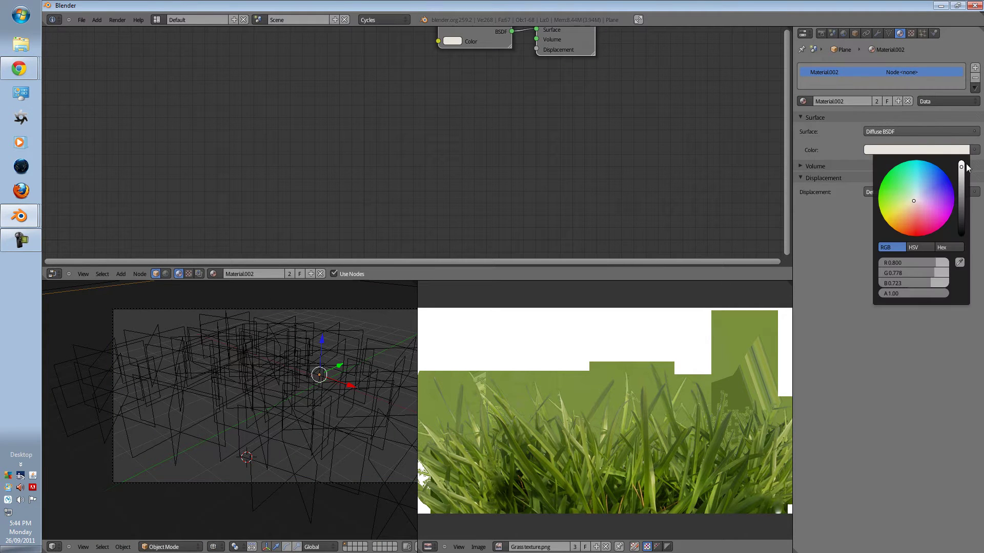
Step: Open the World settings and its node tree, and rearrange the Background and World Output nodes
{"action": "left_click", "coordinate": [843, 33]}
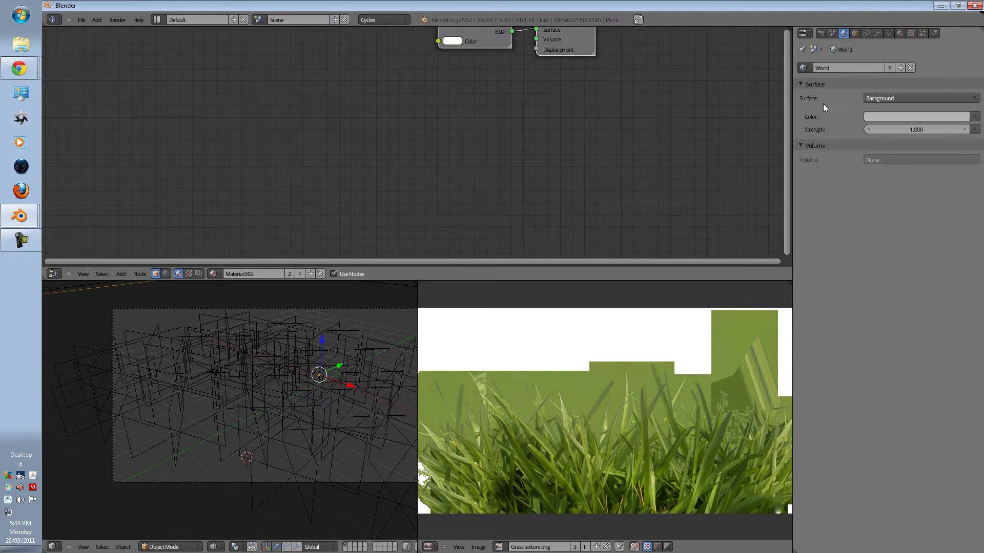
{"action": "left_click", "coordinate": [166, 273]}
{"action": "left_click_drag", "start_coordinate": [321, 181], "coordinate": [320, 155]}
{"action": "left_click_drag", "start_coordinate": [442, 179], "coordinate": [460, 179]}
{"action": "left_click_drag", "start_coordinate": [347, 164], "coordinate": [372, 153]}
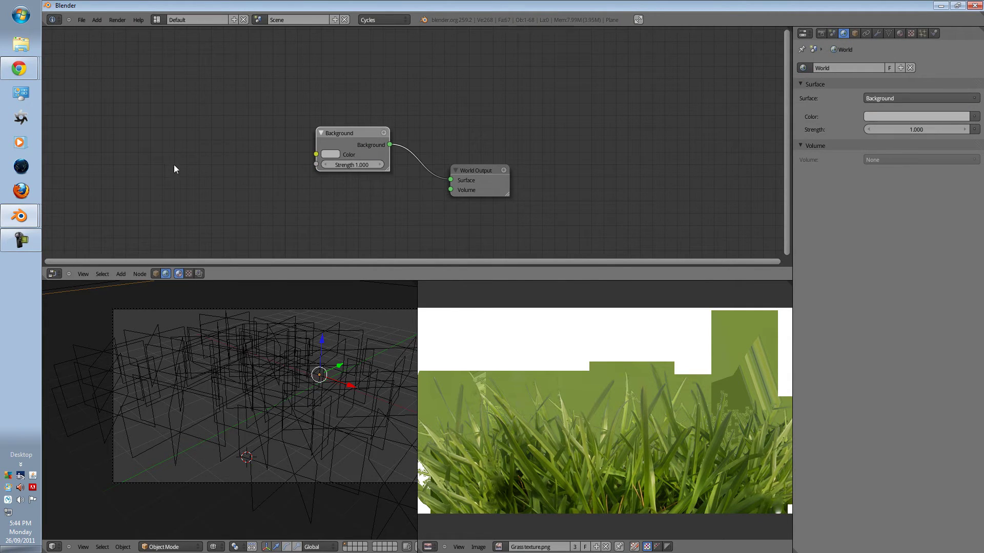
Step: Add a Sky Texture to the world nodes and connect its Color output to the Background node's Color
{"action": "key", "text": "shift+a"}
{"action": "mouse_move", "coordinate": [177, 168]}
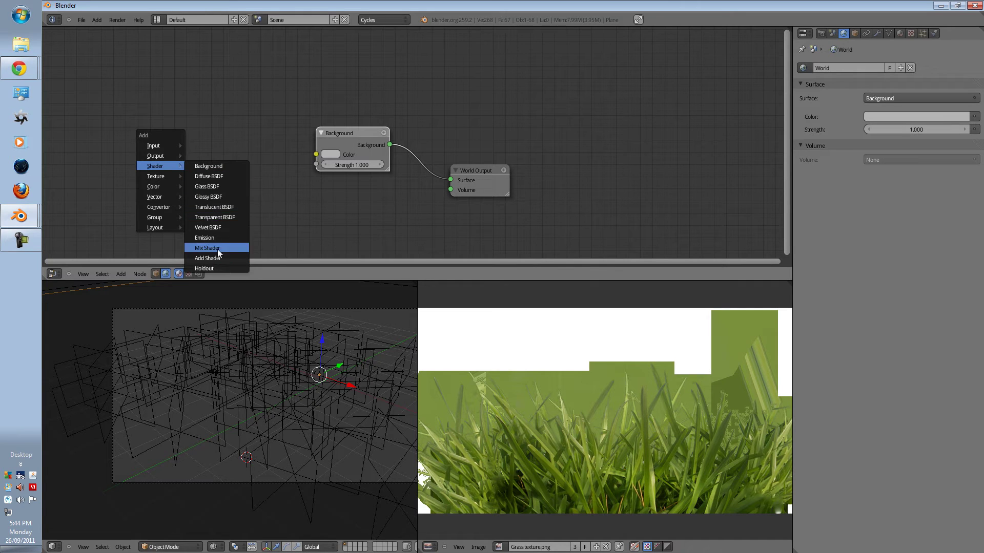
{"action": "left_click", "coordinate": [222, 269]}
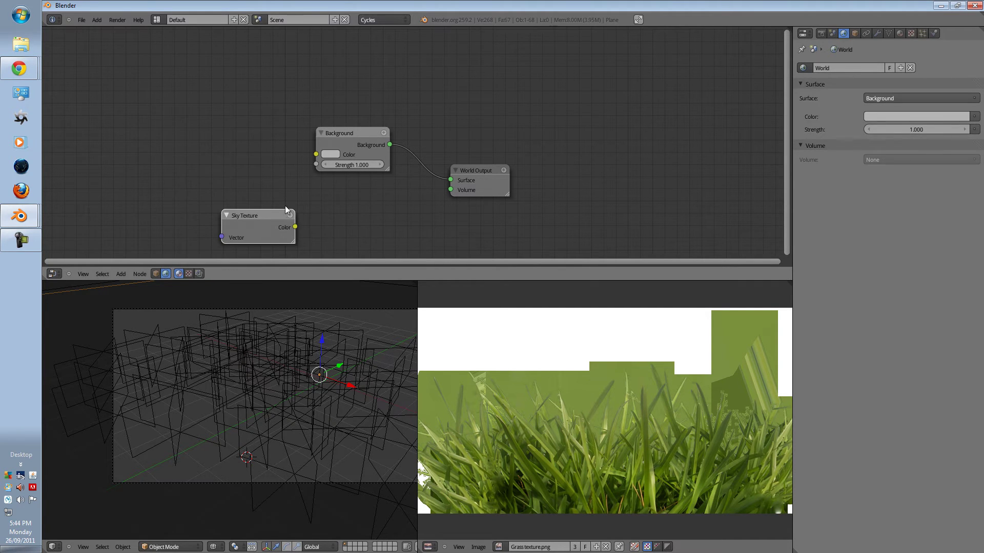
{"action": "left_click_drag", "start_coordinate": [251, 165], "coordinate": [316, 154]}
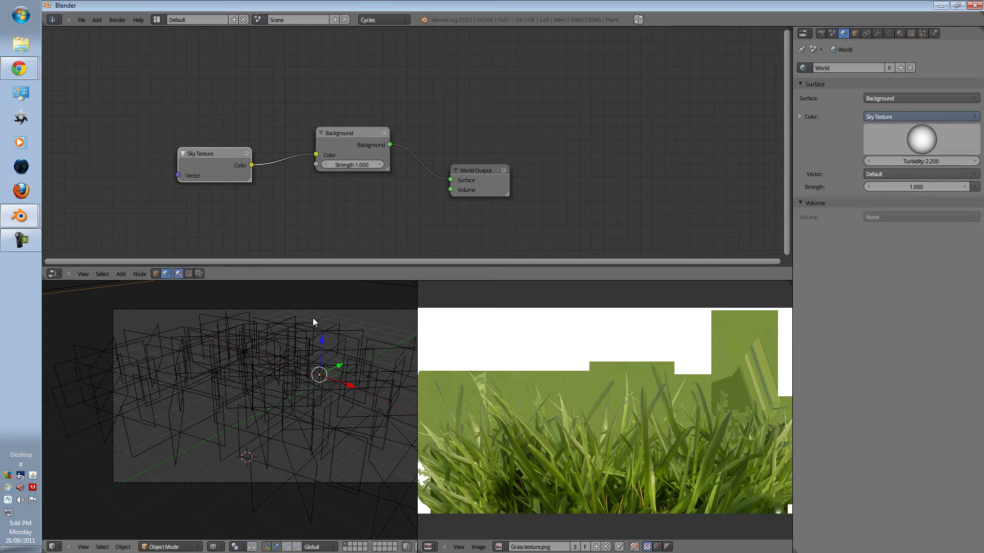
Step: With the rendered preview on, set the sky's Turbidity to 3.100 and Strength to 1.600, and expand the 3D view over the image editor
{"action": "left_click", "coordinate": [214, 547]}
{"action": "left_click", "coordinate": [229, 484]}
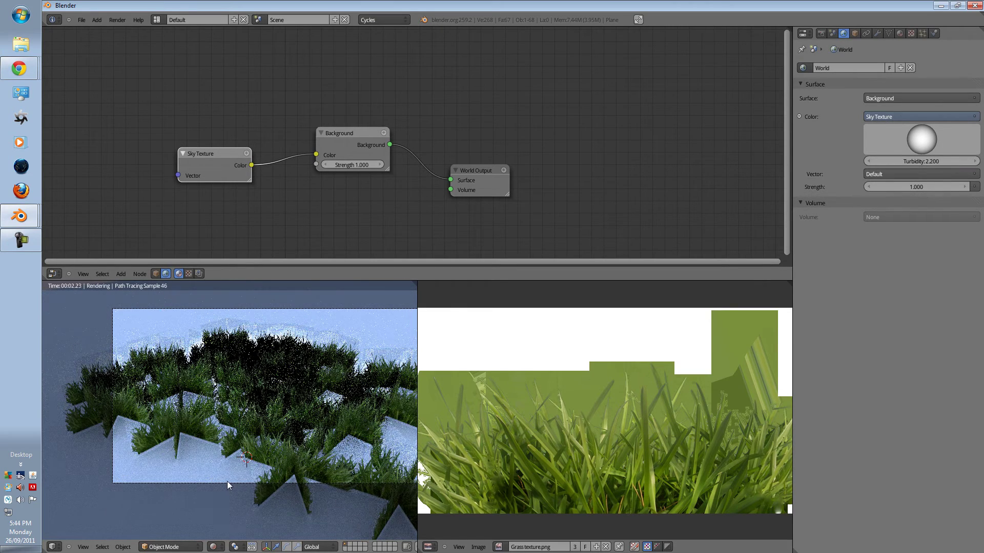
{"action": "left_click_drag", "start_coordinate": [934, 188], "coordinate": [921, 161]}
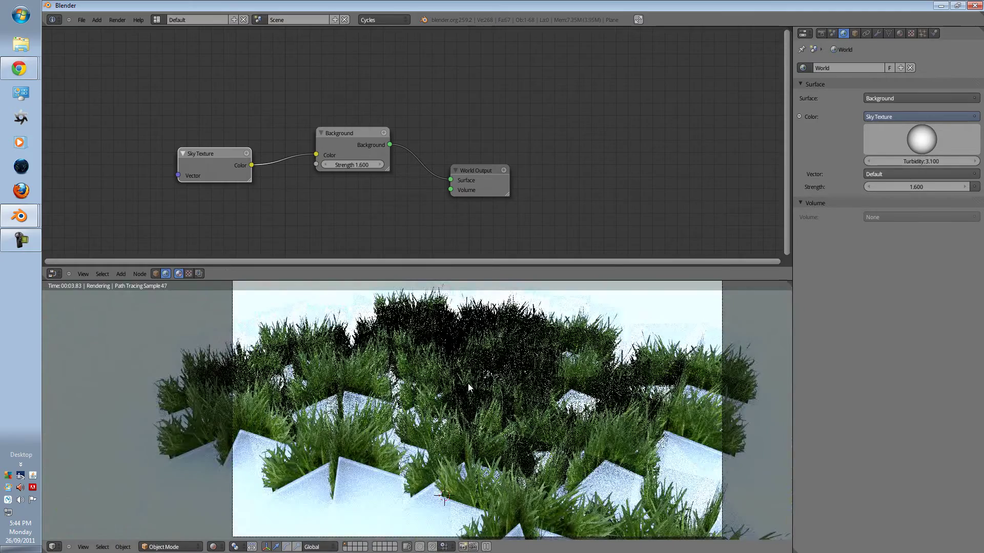
{"action": "left_click", "coordinate": [468, 383]}
Step: Return the 3D view to wireframe shading and open the Render settings
{"action": "key", "text": "z"}
{"action": "scroll", "coordinate": [352, 475], "scroll_direction": "down", "scroll_amount": 1}
{"action": "middle_click_drag", "start_coordinate": [437, 439], "coordinate": [365, 454], "text": "shift"}
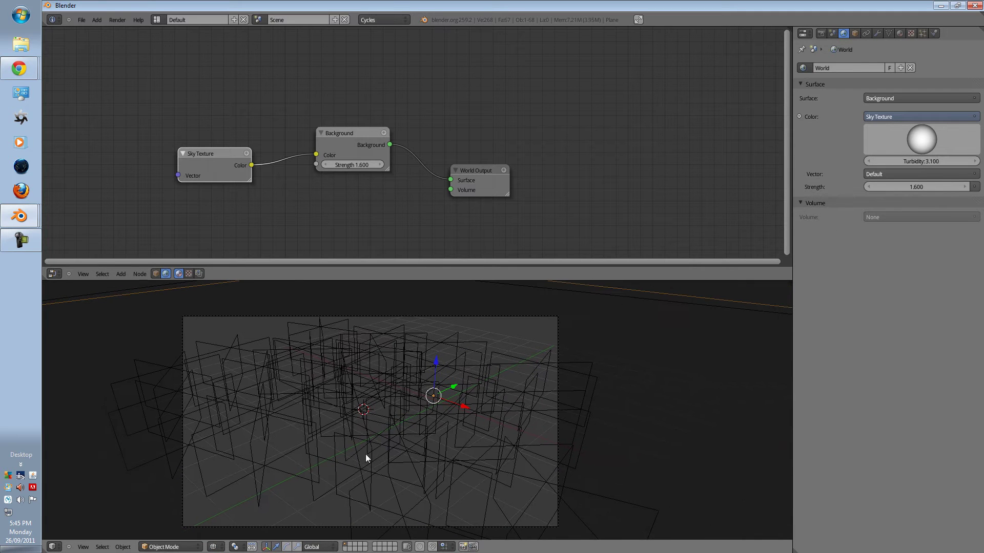
{"action": "left_click", "coordinate": [821, 33]}
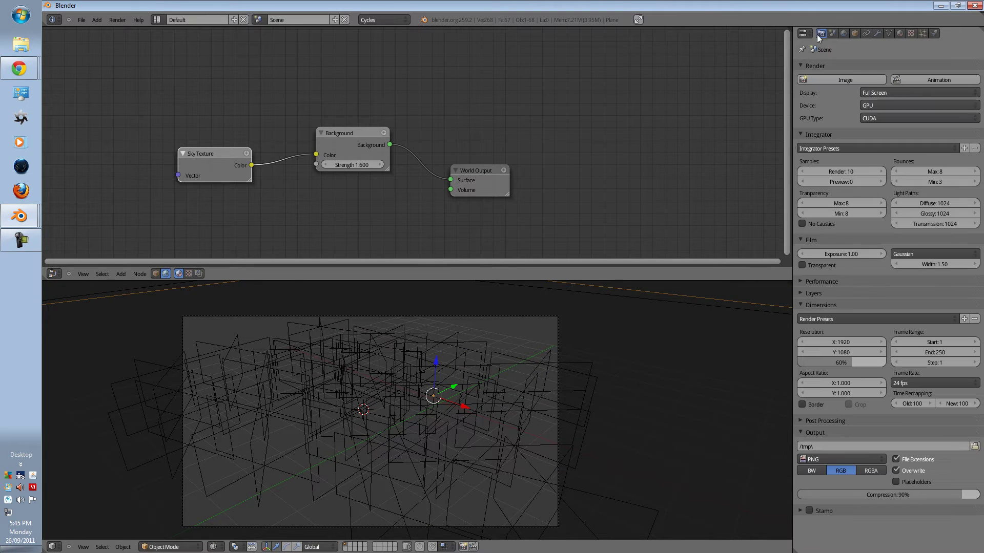
Step: Apply the Full Global Illumination integrator preset
{"action": "left_click", "coordinate": [856, 173]}
{"action": "left_click", "coordinate": [846, 148]}
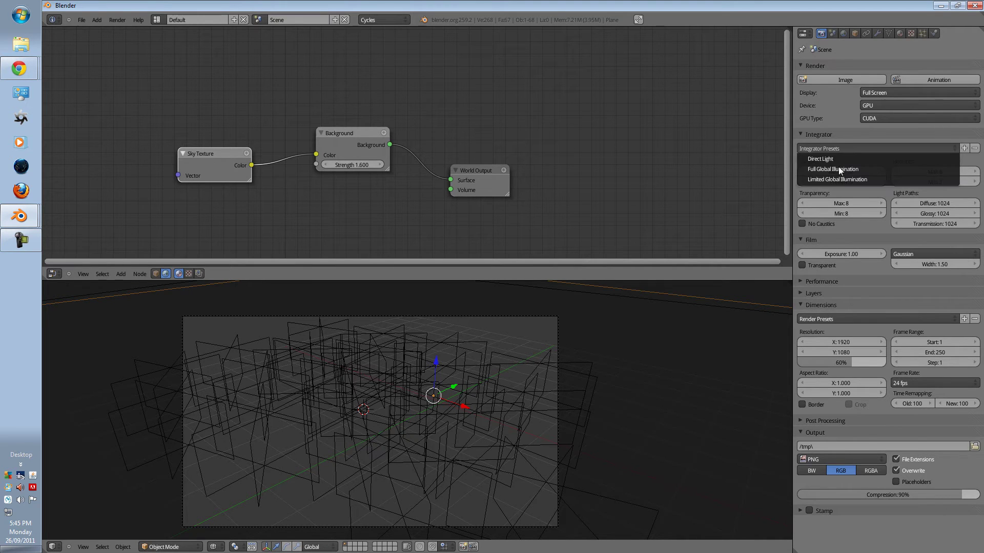
{"action": "left_click", "coordinate": [836, 171]}
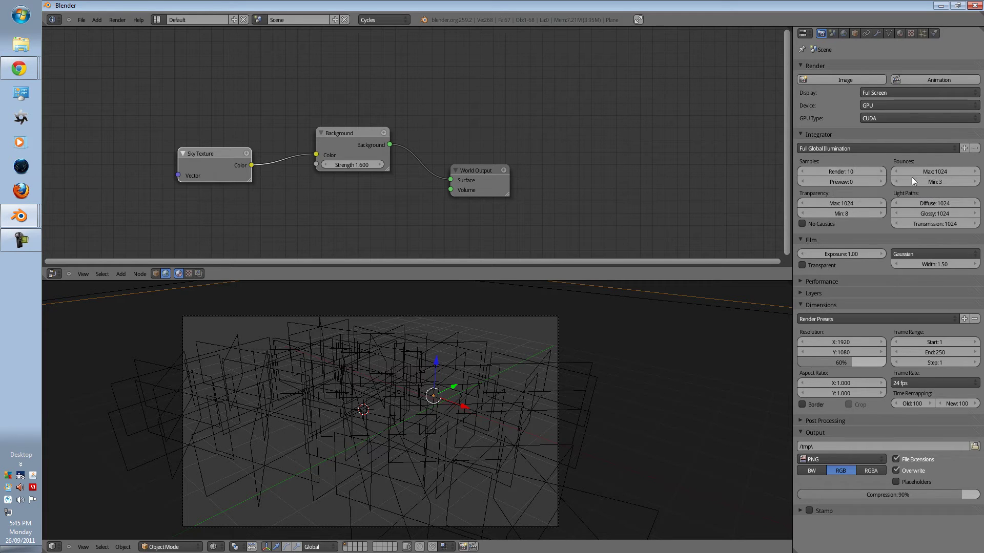
Step: Apply the Direct Light integrator preset and set both the Max and Min bounces to 2
{"action": "left_click", "coordinate": [895, 149]}
{"action": "left_click", "coordinate": [867, 160]}
{"action": "left_click", "coordinate": [941, 170]}
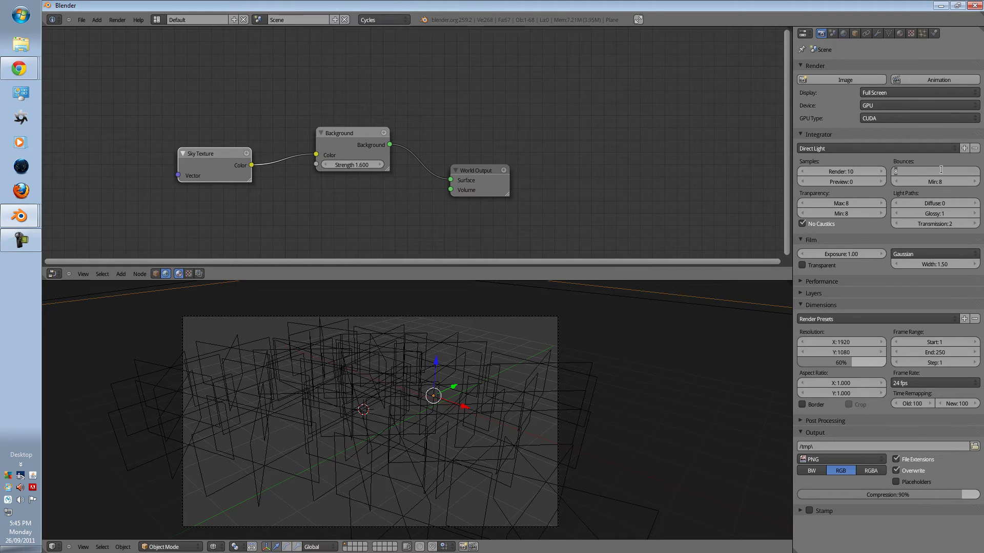
{"action": "type", "text": "22"}
{"action": "key", "text": "Return"}
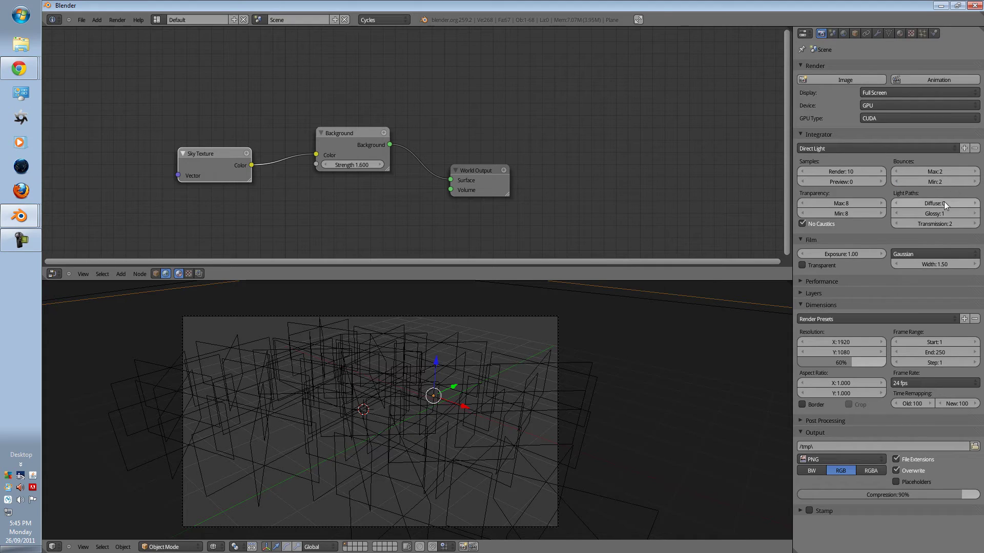
Step: Preview the grass patch with rendered shading, checking it close up and from the camera view
{"action": "left_click", "coordinate": [213, 546]}
{"action": "left_click", "coordinate": [226, 481]}
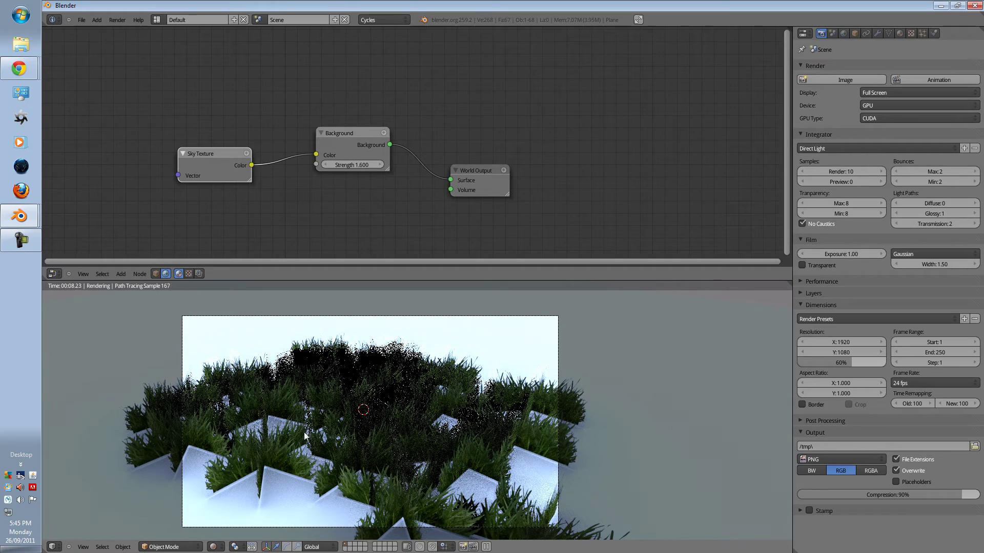
{"action": "scroll", "coordinate": [311, 368], "scroll_direction": "up", "scroll_amount": 4}
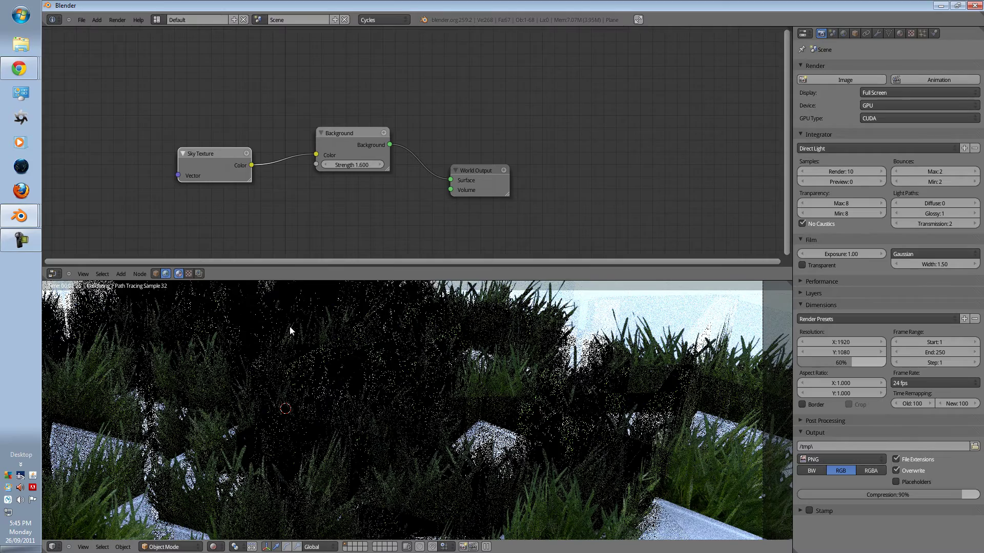
{"action": "key", "text": "KP_0"}
{"action": "scroll", "coordinate": [359, 425], "scroll_direction": "up", "scroll_amount": 2}
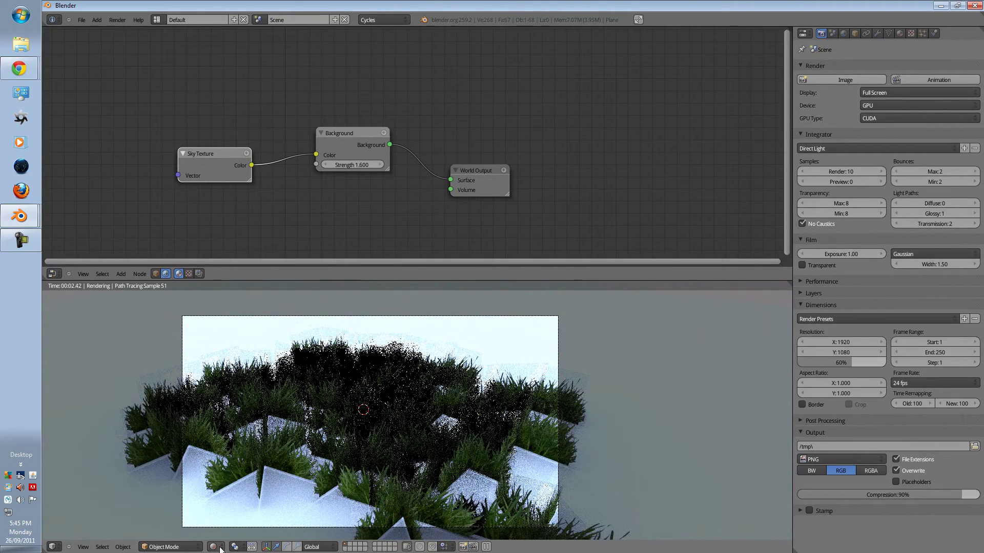
Step: Return to wireframe shading and switch the integrator preset to Full Global Illumination
{"action": "key", "text": "z"}
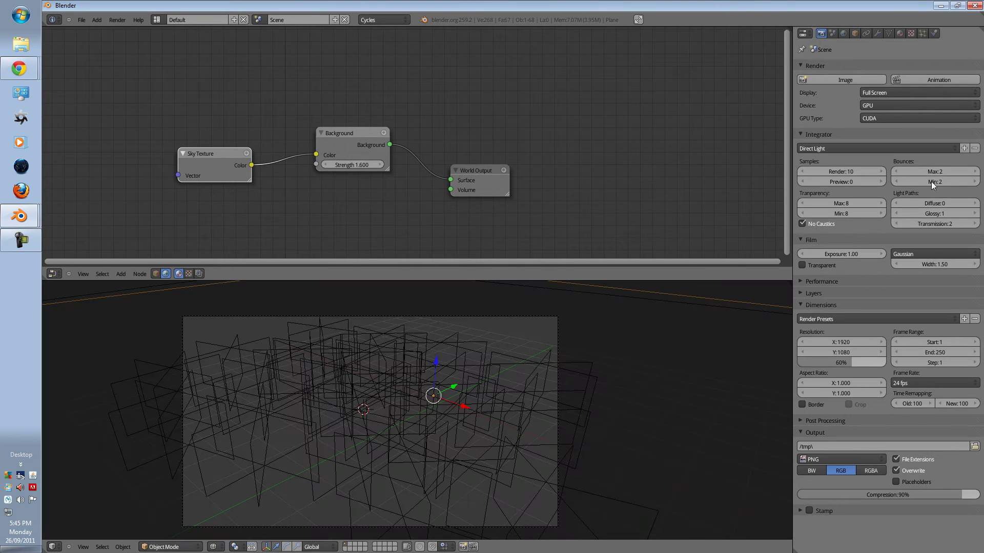
{"action": "left_click", "coordinate": [866, 148]}
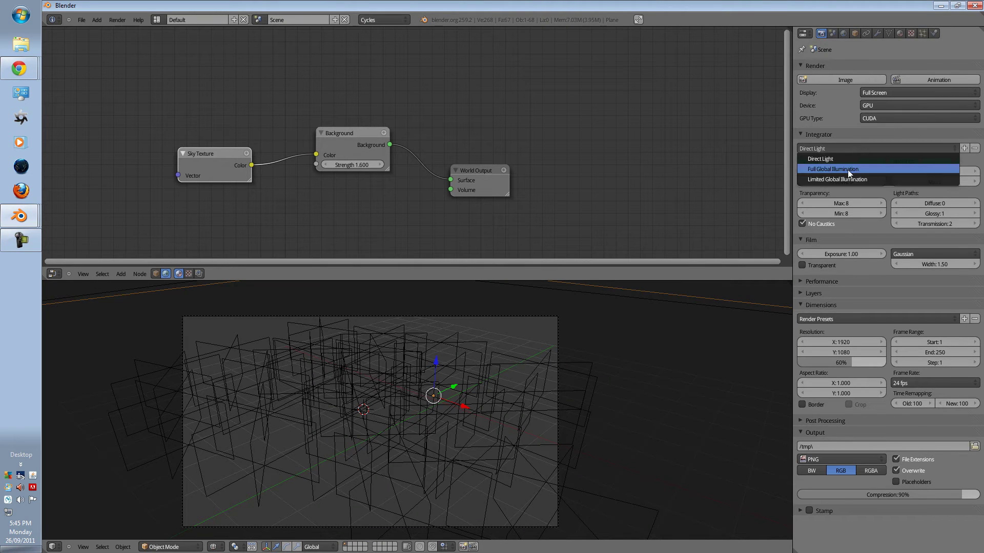
{"action": "left_click", "coordinate": [850, 170]}
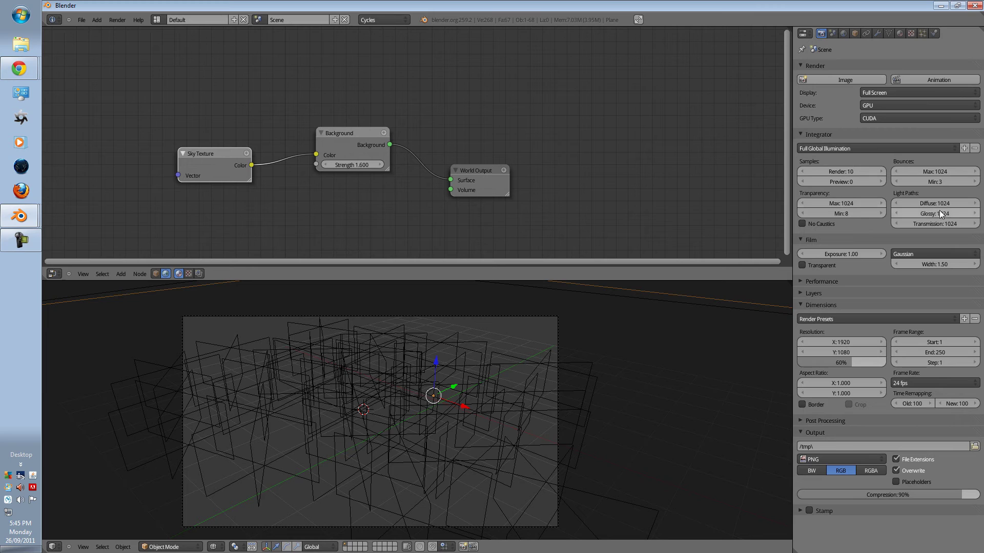
Step: Set the Glossy light paths to 0 and the minimum Transparency bounces to 3
{"action": "left_click", "coordinate": [938, 214]}
{"action": "type", "text": "0"}
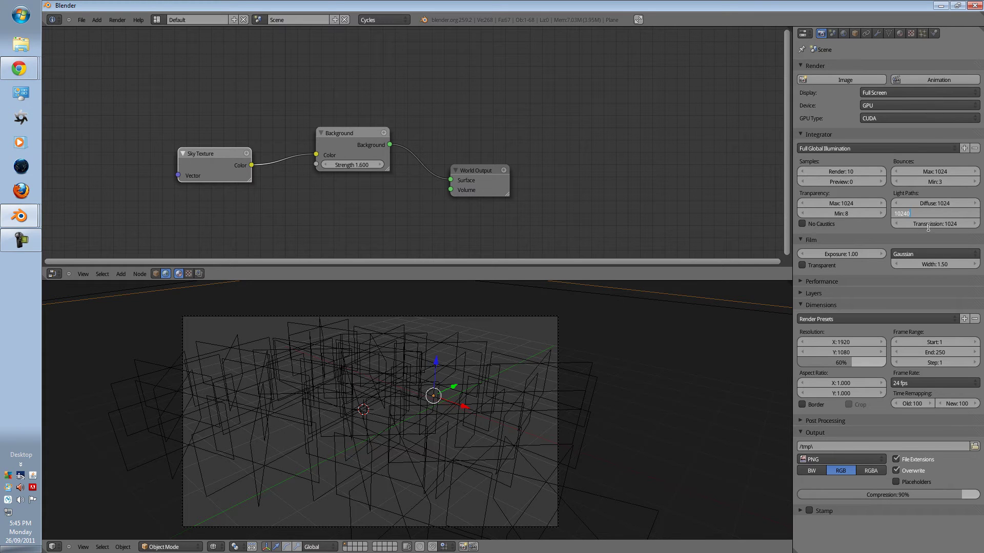
{"action": "key", "text": "Return"}
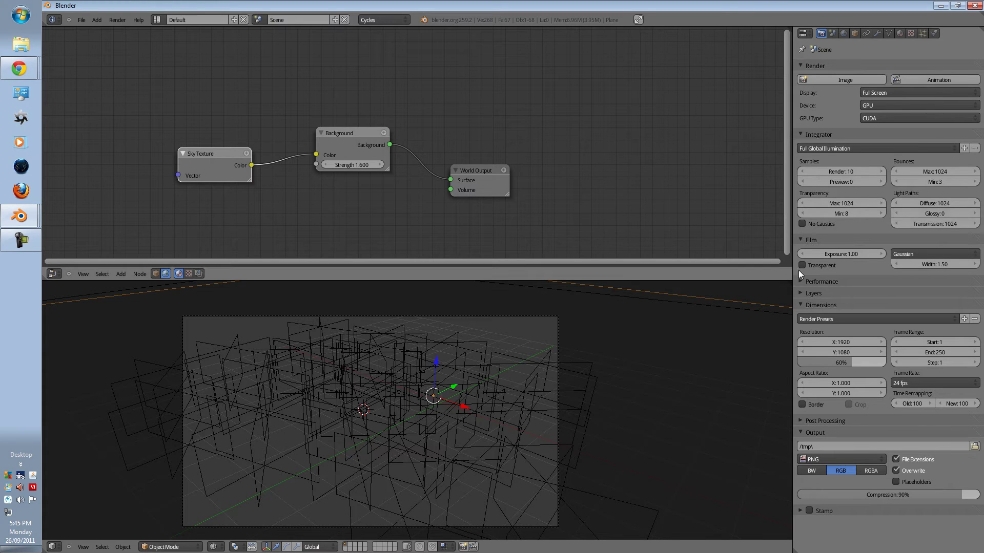
{"action": "left_click", "coordinate": [845, 214]}
{"action": "type", "text": "3"}
{"action": "key", "text": "Return"}
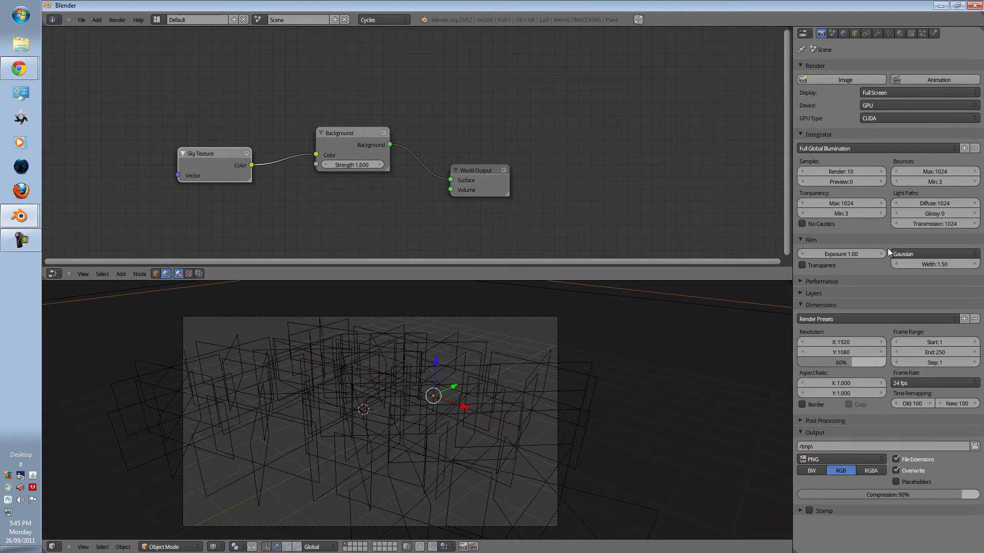
Step: Set the Render samples to 4000000 and apply the HDTV 720p render preset
{"action": "left_click", "coordinate": [844, 172]}
{"action": "type", "text": "4000000"}
{"action": "key", "text": "Return"}
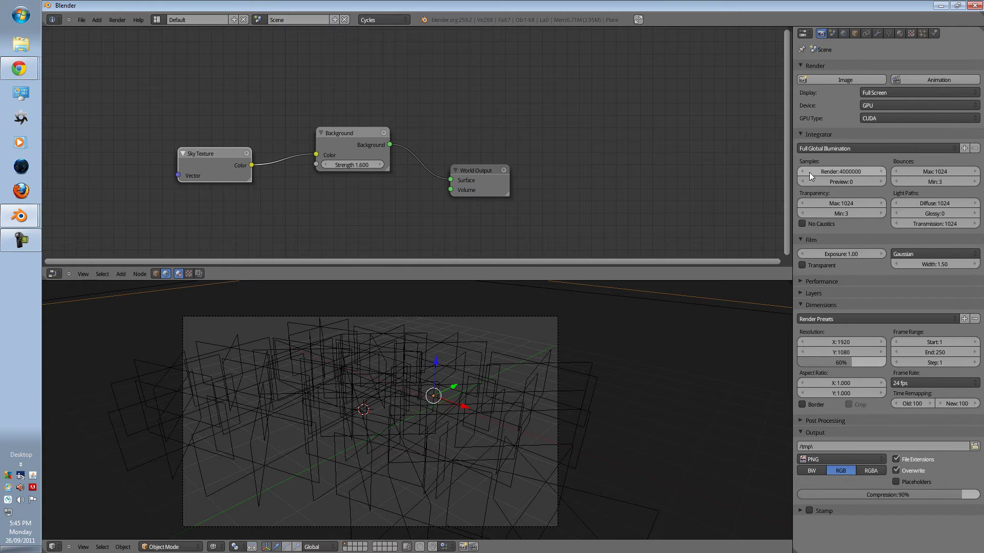
{"action": "left_click", "coordinate": [673, 323]}
{"action": "left_click", "coordinate": [852, 319]}
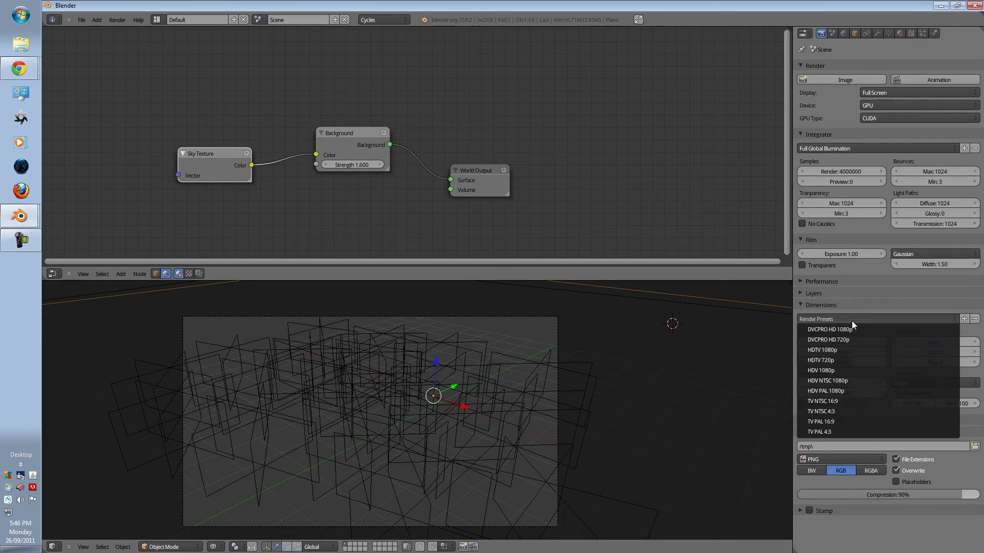
{"action": "left_click", "coordinate": [841, 362]}
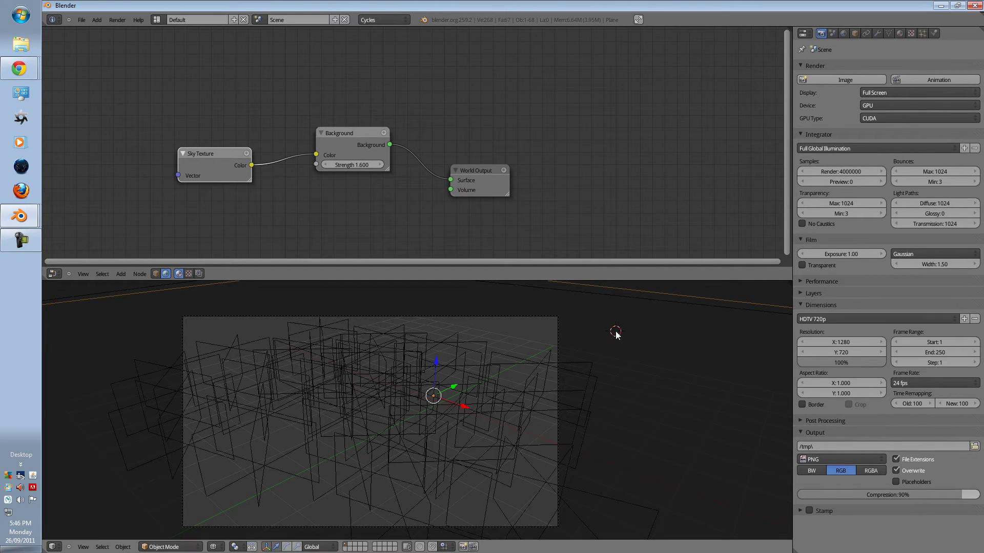
Step: Save the scene file and start rendering the final image
{"action": "scroll", "coordinate": [610, 333], "scroll_direction": "down", "scroll_amount": 2}
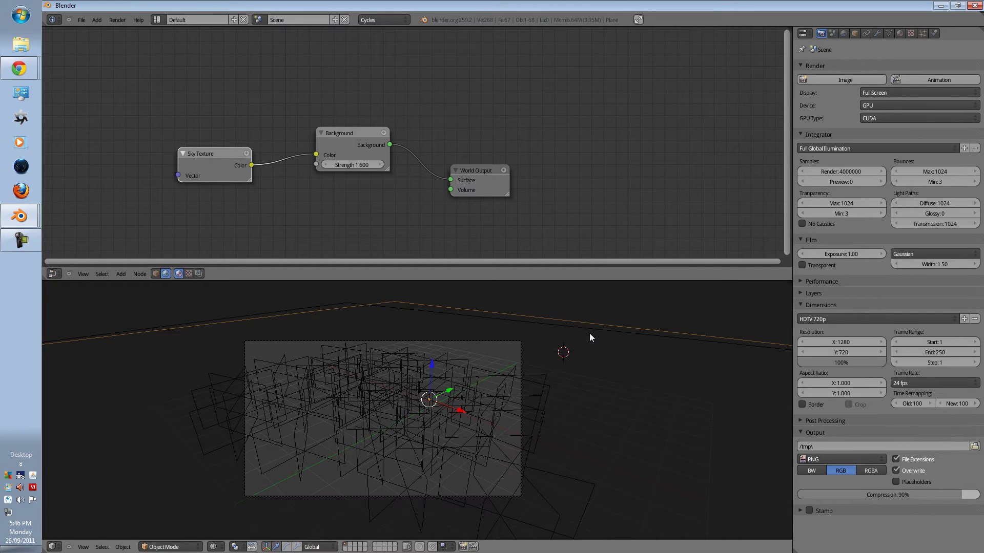
{"action": "key", "text": "ctrl+s"}
{"action": "left_click", "coordinate": [941, 51]}
{"action": "key", "text": "F12"}
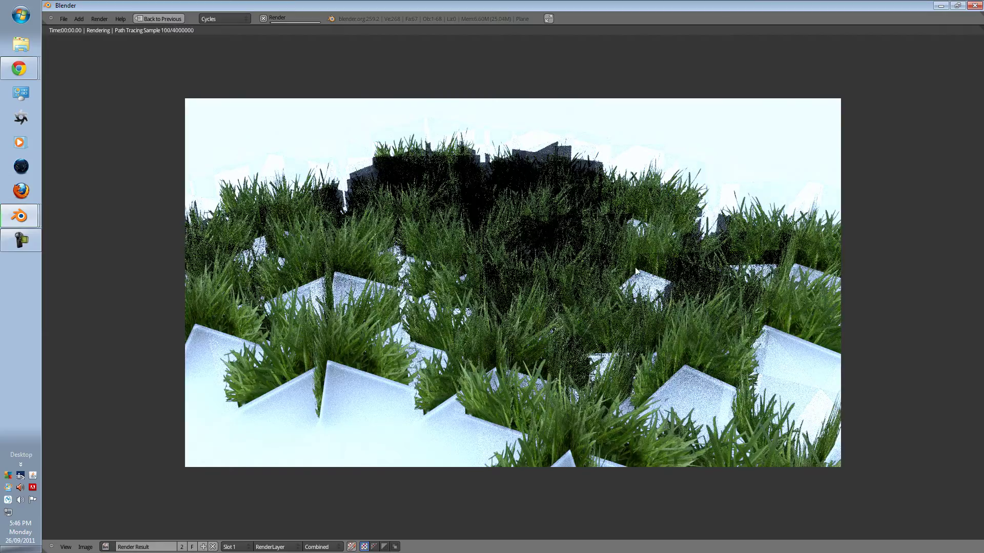
Step: Examine the shading and noise of the grass at the back of the patch in the progressing render
{"action": "scroll", "coordinate": [618, 239], "scroll_direction": "up", "scroll_amount": 5}
{"action": "scroll", "coordinate": [584, 205], "scroll_direction": "up", "scroll_amount": 4}
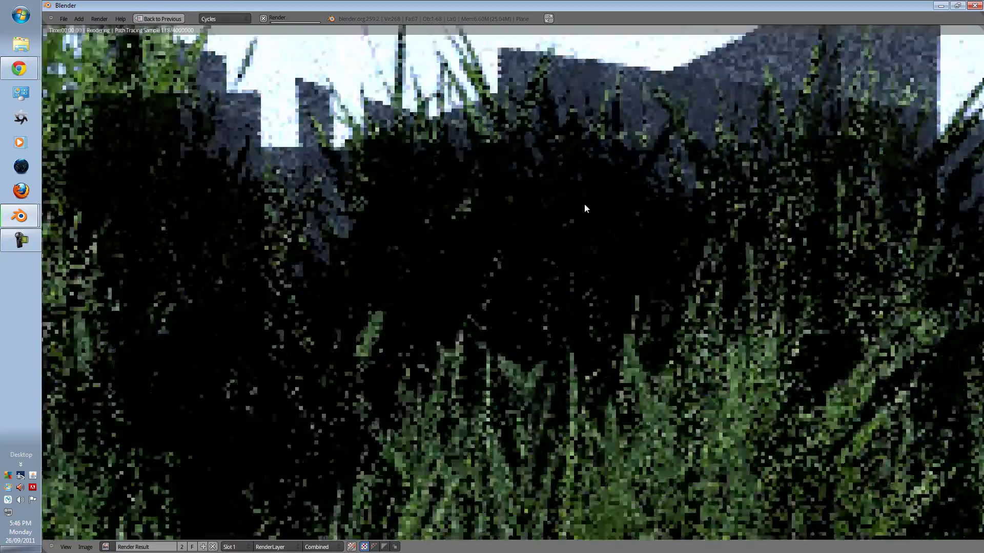
{"action": "middle_click_drag", "start_coordinate": [604, 169], "coordinate": [533, 300]}
{"action": "scroll", "coordinate": [533, 300], "scroll_direction": "down", "scroll_amount": 3}
{"action": "scroll", "coordinate": [456, 293], "scroll_direction": "down", "scroll_amount": 4}
{"action": "middle_click_drag", "start_coordinate": [437, 317], "coordinate": [517, 249]}
{"action": "scroll", "coordinate": [517, 249], "scroll_direction": "up", "scroll_amount": 3}
{"action": "middle_click_drag", "start_coordinate": [265, 248], "coordinate": [264, 248]}
{"action": "scroll", "coordinate": [264, 248], "scroll_direction": "down", "scroll_amount": 2}
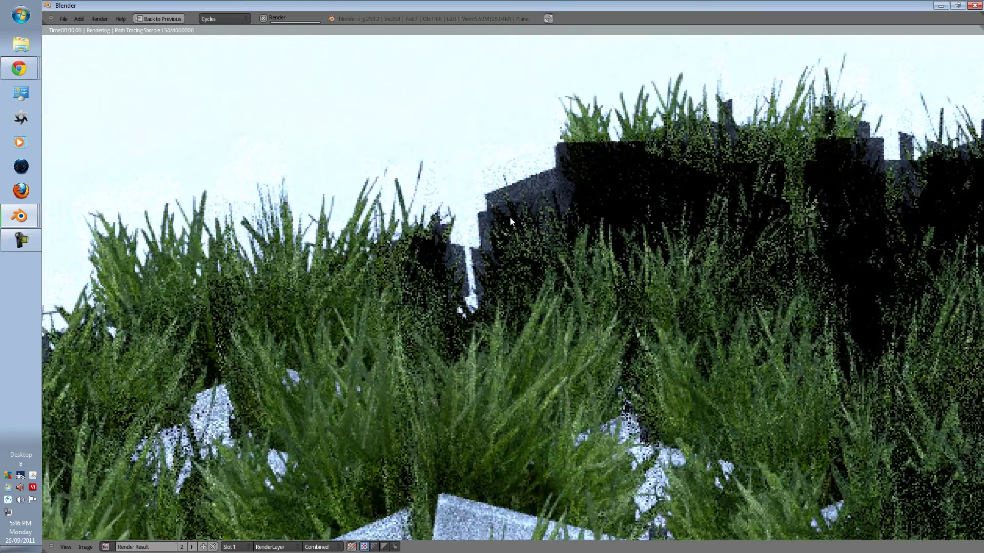
{"action": "scroll", "coordinate": [509, 217], "scroll_direction": "up", "scroll_amount": 2}
{"action": "scroll", "coordinate": [509, 217], "scroll_direction": "down", "scroll_amount": 3}
{"action": "scroll", "coordinate": [510, 262], "scroll_direction": "up", "scroll_amount": 3}
{"action": "scroll", "coordinate": [469, 290], "scroll_direction": "down", "scroll_amount": 2}
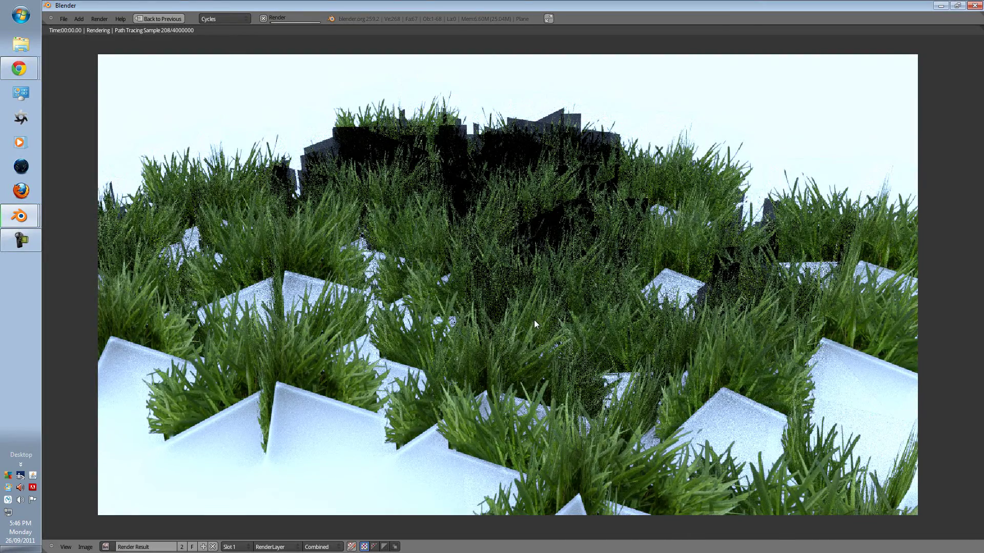
Step: Examine the noise and card edges across the middle of the patch, then the whole render as samples accumulate
{"action": "scroll", "coordinate": [530, 322], "scroll_direction": "up", "scroll_amount": 1}
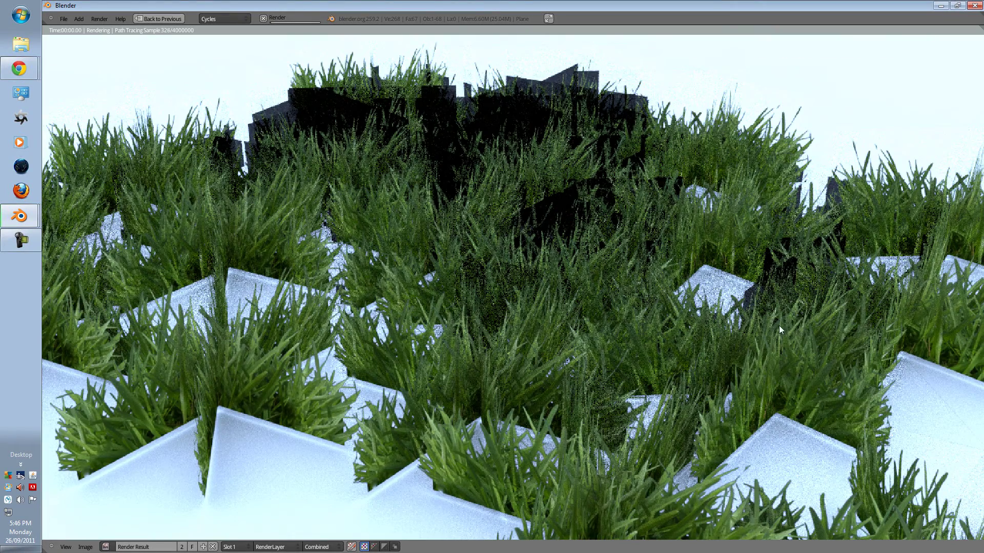
{"action": "scroll", "coordinate": [816, 305], "scroll_direction": "up", "scroll_amount": 2}
{"action": "middle_click_drag", "start_coordinate": [816, 305], "coordinate": [247, 323]}
{"action": "scroll", "coordinate": [332, 309], "scroll_direction": "up", "scroll_amount": 1}
{"action": "scroll", "coordinate": [332, 306], "scroll_direction": "up", "scroll_amount": 2}
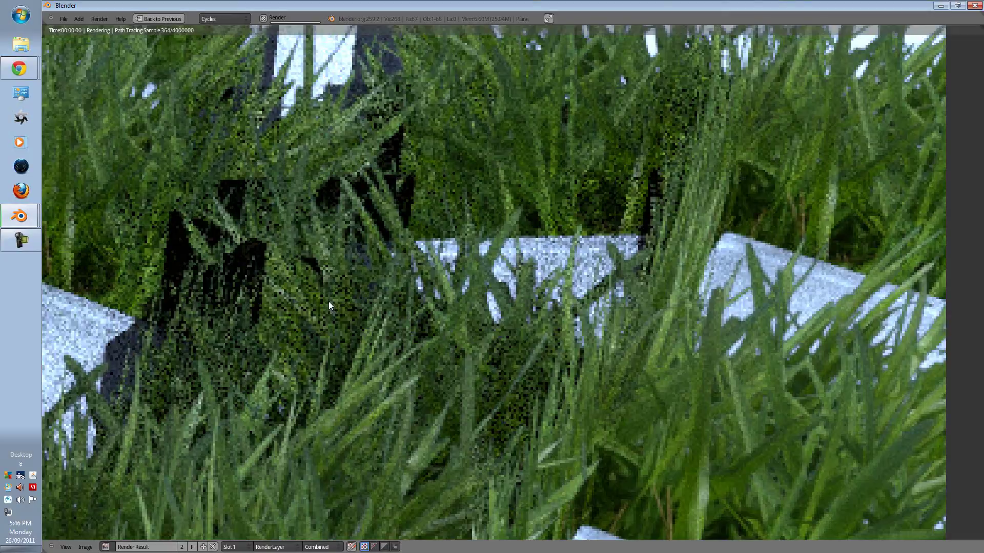
{"action": "scroll", "coordinate": [328, 297], "scroll_direction": "down", "scroll_amount": 1}
{"action": "middle_click_drag", "start_coordinate": [328, 294], "coordinate": [485, 271]}
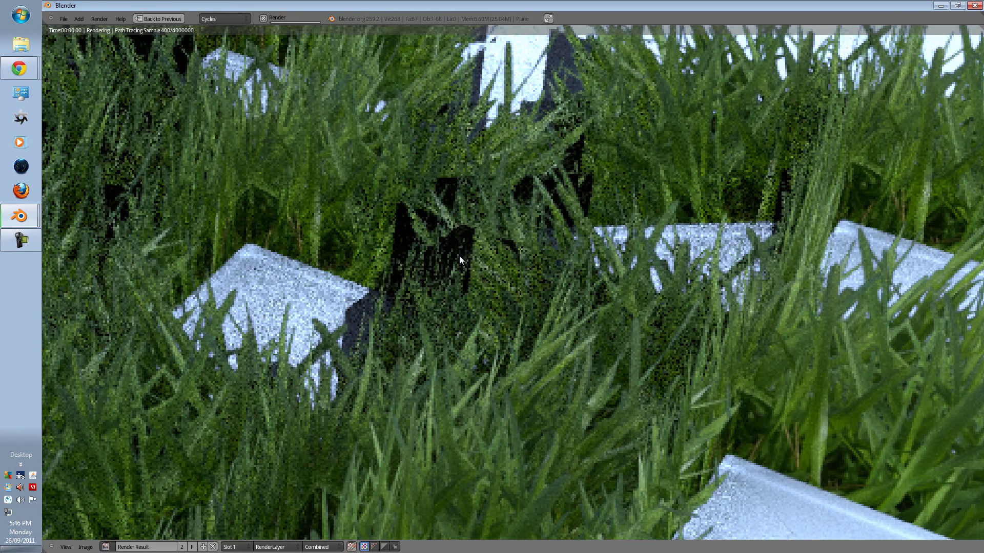
{"action": "scroll", "coordinate": [444, 256], "scroll_direction": "down", "scroll_amount": 6}
{"action": "middle_click_drag", "start_coordinate": [385, 242], "coordinate": [554, 282]}
{"action": "scroll", "coordinate": [384, 204], "scroll_direction": "up", "scroll_amount": 1}
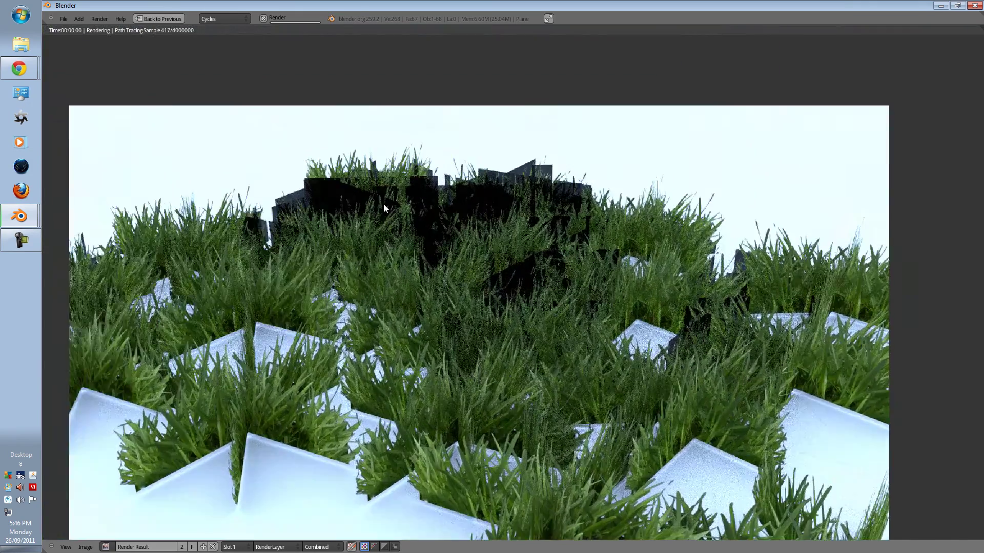
{"action": "scroll", "coordinate": [394, 204], "scroll_direction": "up", "scroll_amount": 2}
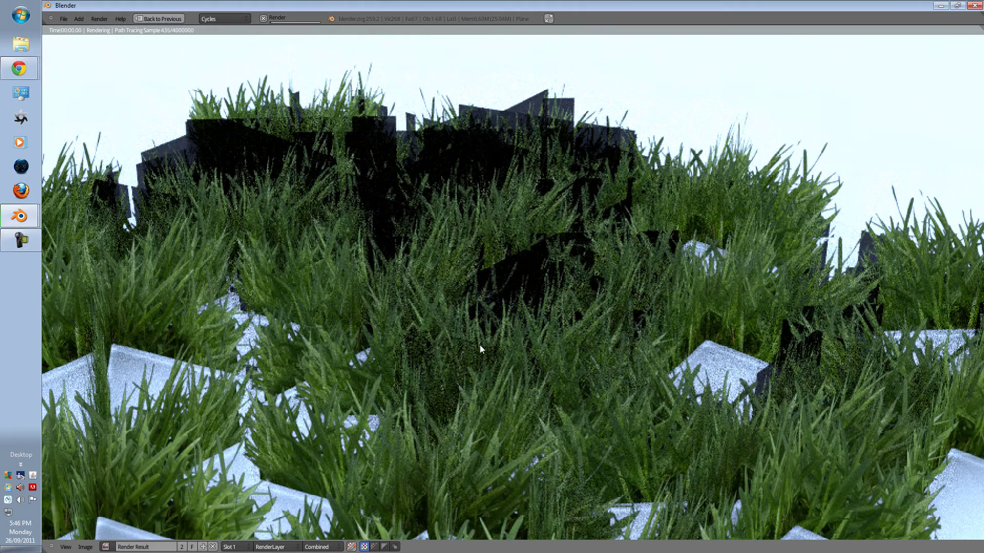
{"action": "scroll", "coordinate": [462, 338], "scroll_direction": "down", "scroll_amount": 5}
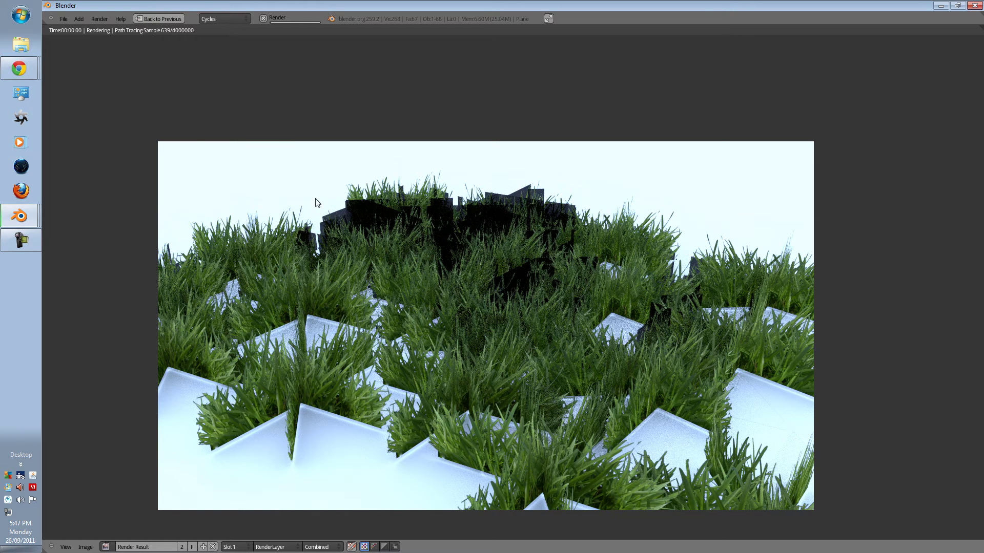
Step: Leave the render result and switch the 3D view to rendered shading
{"action": "left_click", "coordinate": [160, 19]}
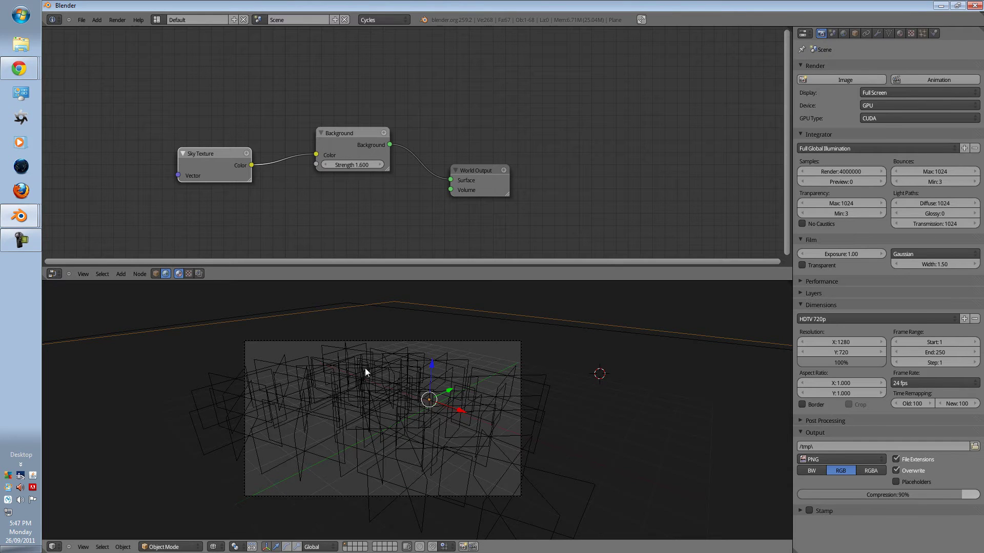
{"action": "left_click", "coordinate": [213, 547]}
{"action": "left_click", "coordinate": [225, 482]}
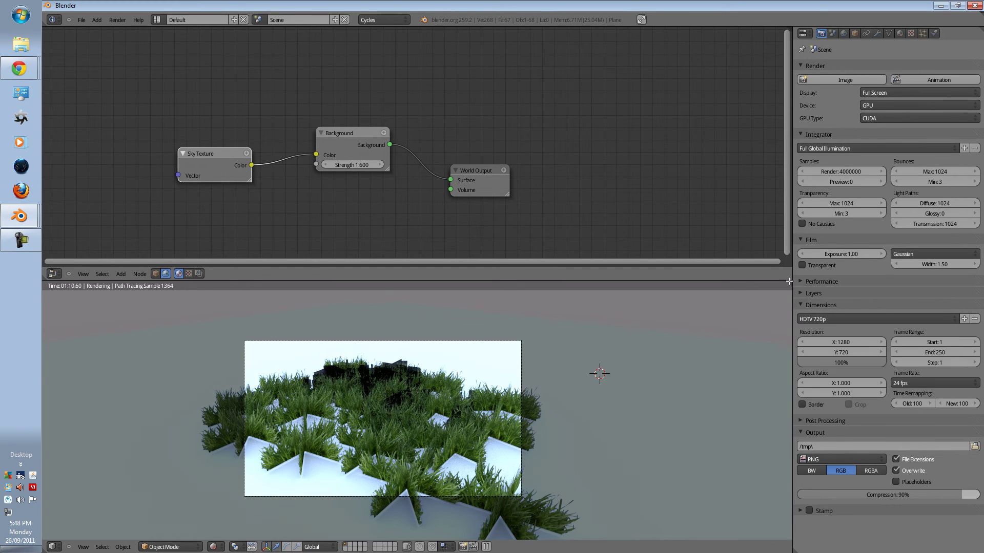
Step: Split the 3D view in two and show a wireframe top view of the grass planes beside the rendered preview
{"action": "left_click_drag", "start_coordinate": [792, 281], "coordinate": [312, 347]}
{"action": "scroll", "coordinate": [101, 423], "scroll_direction": "up", "scroll_amount": 1}
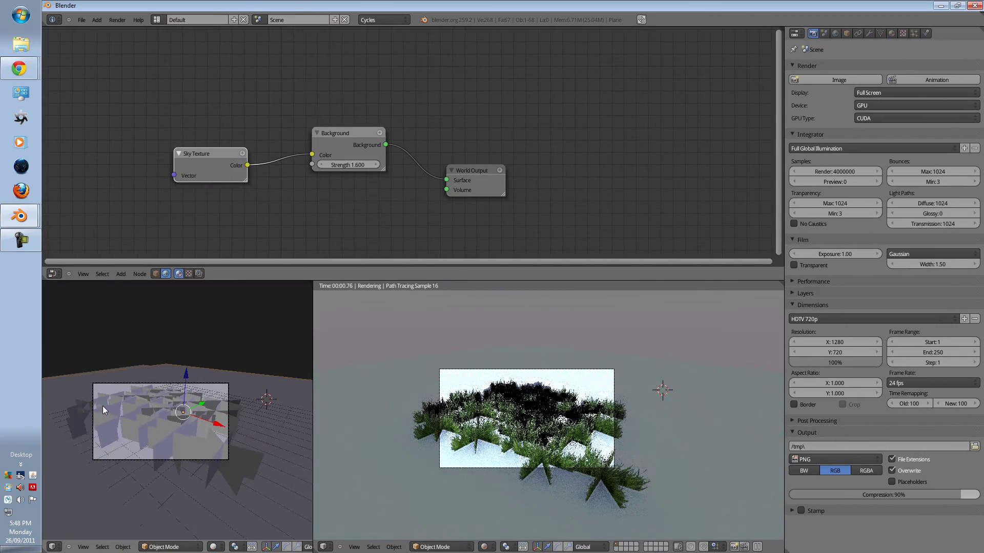
{"action": "key", "text": "KP_7"}
{"action": "scroll", "coordinate": [103, 406], "scroll_direction": "up", "scroll_amount": 6}
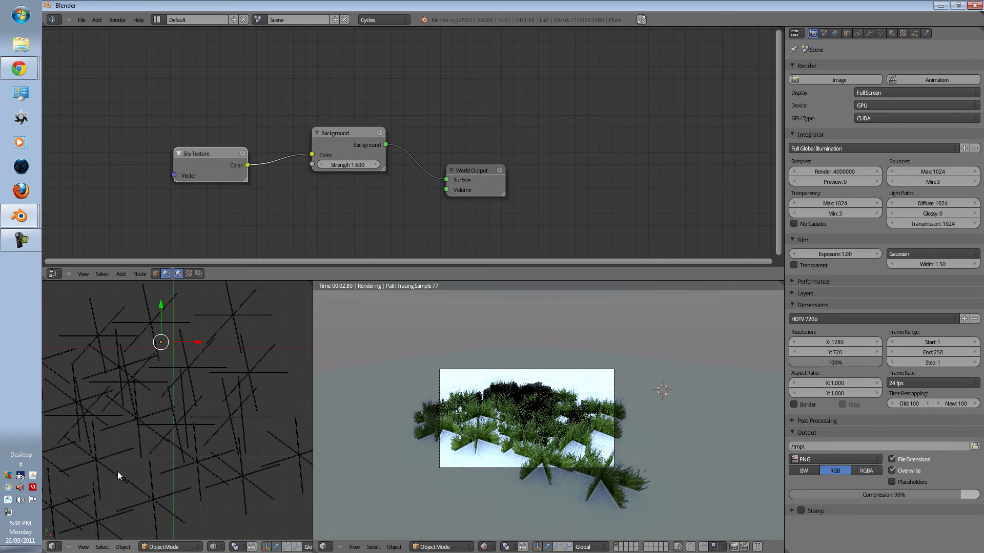
Step: In the top view, move two grass planes from the crowded part of the patch to new positions
{"action": "right_click", "coordinate": [128, 368]}
{"action": "middle_click_drag", "start_coordinate": [128, 368], "coordinate": [167, 342], "text": "shift"}
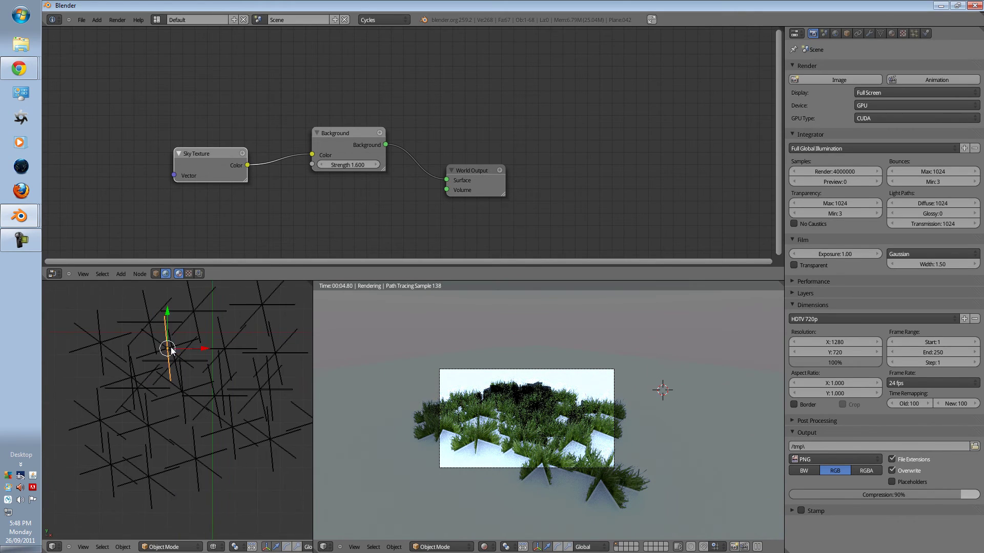
{"action": "key", "text": "g"}
{"action": "left_click", "coordinate": [173, 408]}
{"action": "right_click", "coordinate": [135, 380]}
{"action": "key", "text": "g"}
{"action": "left_click", "coordinate": [239, 325]}
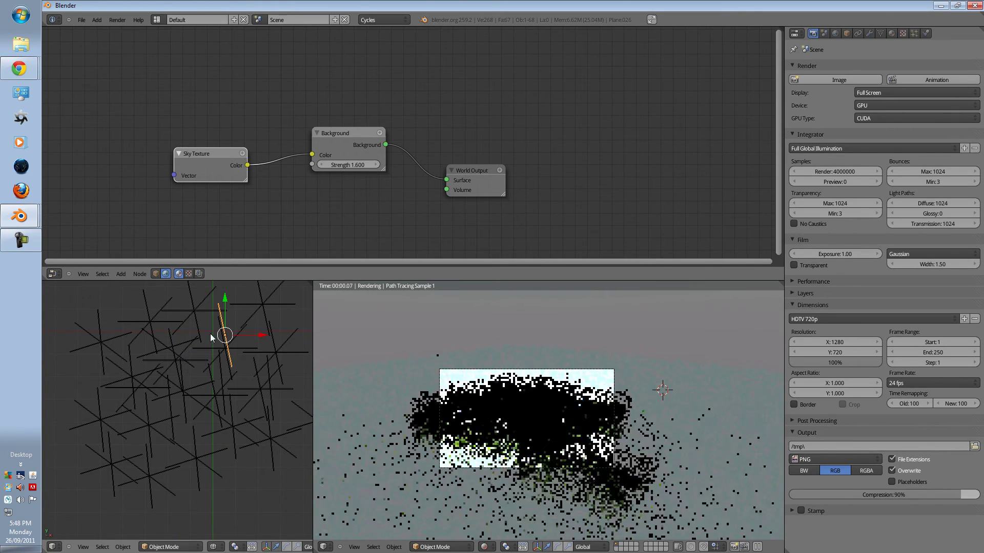
Step: In the top view, move one grass plane to the front left of the patch and another at its back-left corner
{"action": "right_click", "coordinate": [170, 348]}
{"action": "key", "text": "g"}
{"action": "left_click", "coordinate": [141, 441]}
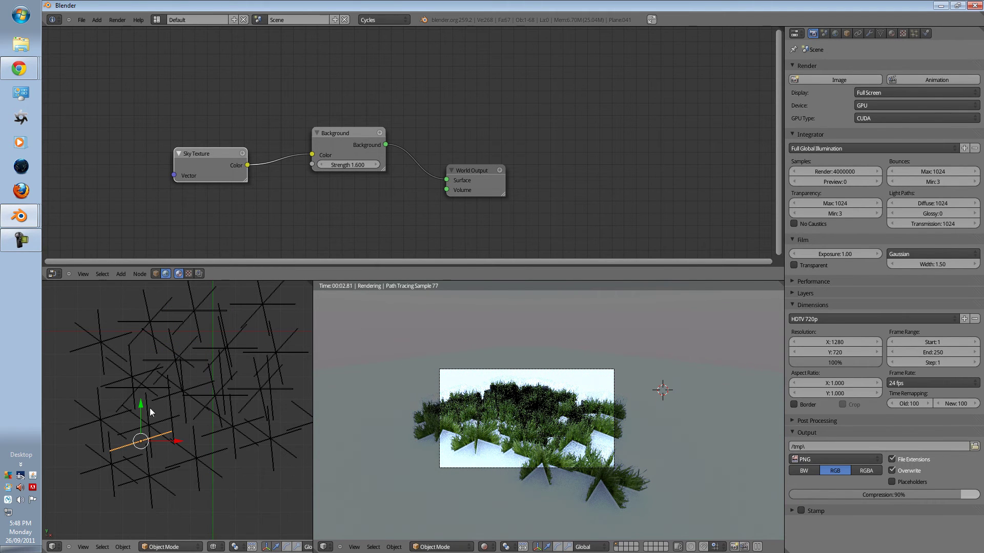
{"action": "right_click", "coordinate": [122, 337]}
{"action": "key", "text": "g"}
{"action": "left_click", "coordinate": [149, 327]}
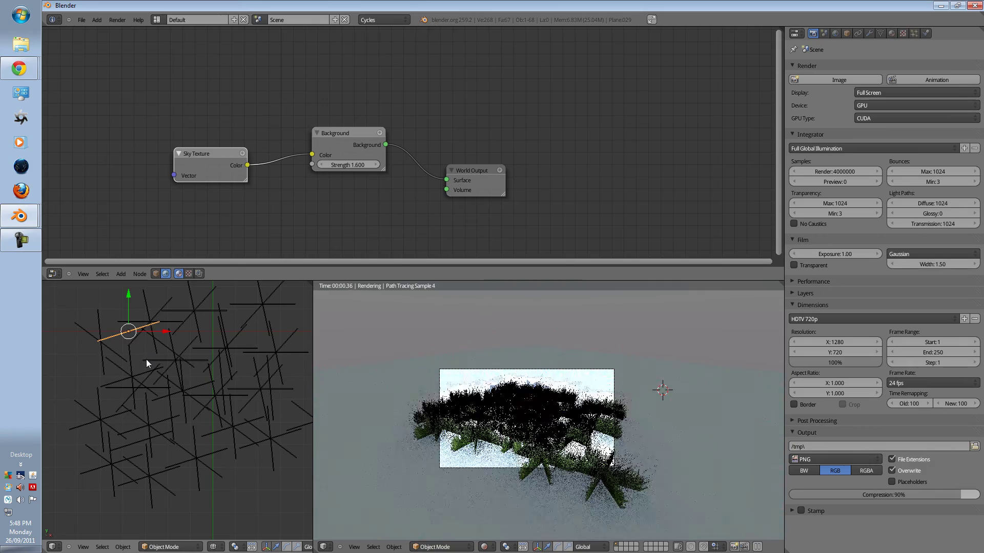
Step: Move two grass planes out of the crowded centre, one to the front edge and one to the back right of the patch
{"action": "scroll", "coordinate": [514, 379], "scroll_direction": "up", "scroll_amount": 5}
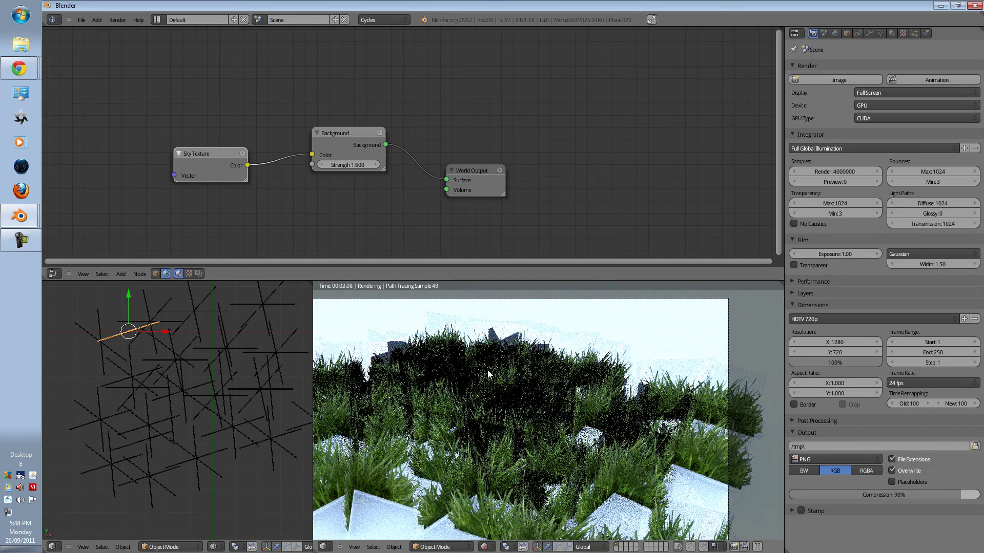
{"action": "right_click", "coordinate": [174, 361]}
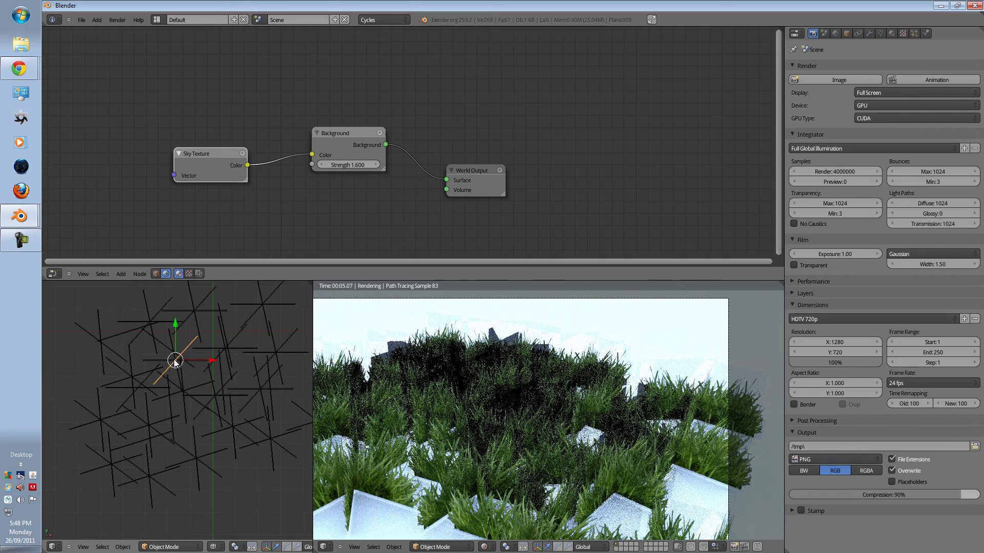
{"action": "key", "text": "g"}
{"action": "left_click", "coordinate": [245, 481]}
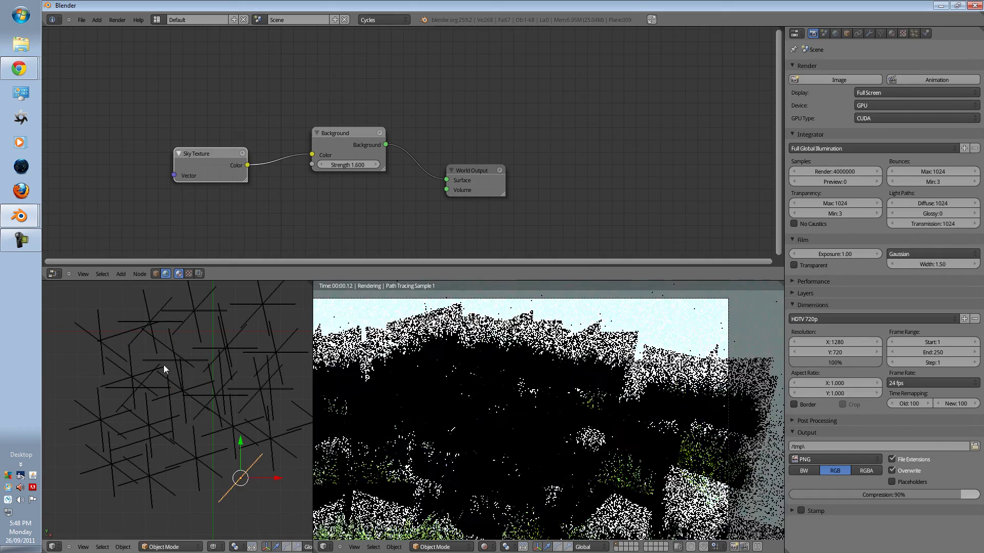
{"action": "right_click", "coordinate": [179, 363]}
{"action": "key", "text": "g"}
{"action": "left_click", "coordinate": [281, 338]}
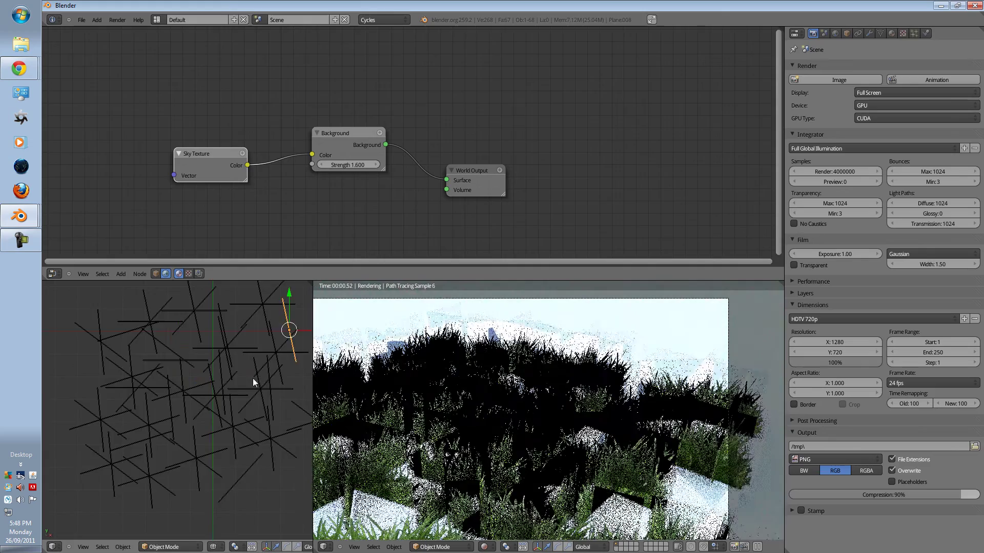
Step: Move a grass plane to the patch's right edge and rotate another plane near the middle of the back rows
{"action": "scroll", "coordinate": [248, 378], "scroll_direction": "down", "scroll_amount": 4}
{"action": "scroll", "coordinate": [248, 378], "scroll_direction": "up", "scroll_amount": 2}
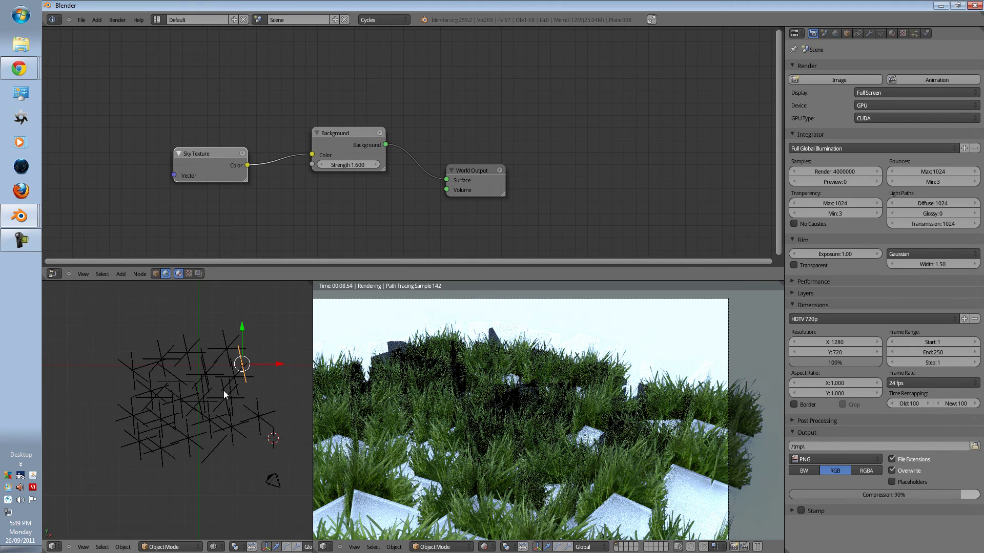
{"action": "right_click", "coordinate": [198, 373]}
{"action": "key", "text": "g"}
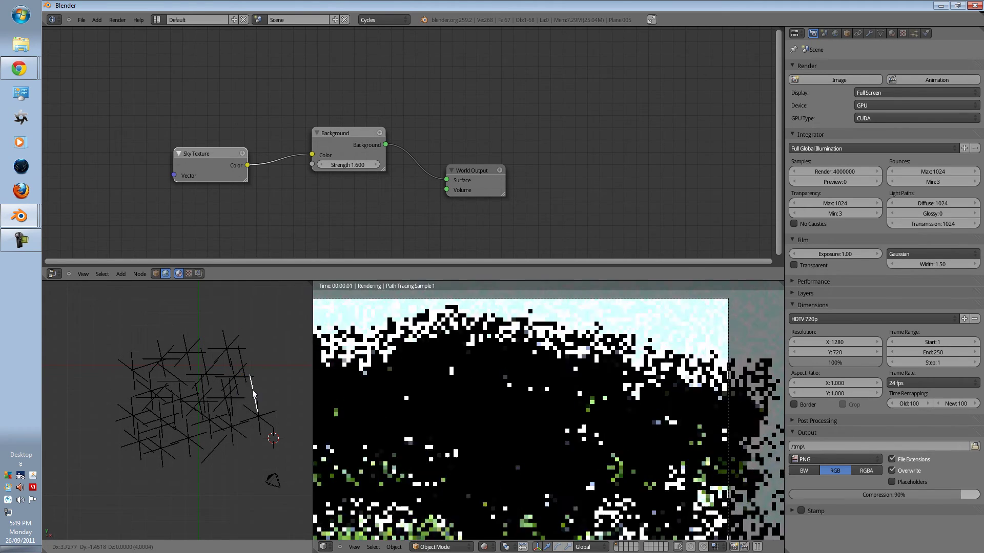
{"action": "left_click", "coordinate": [218, 382]}
{"action": "key", "text": "r"}
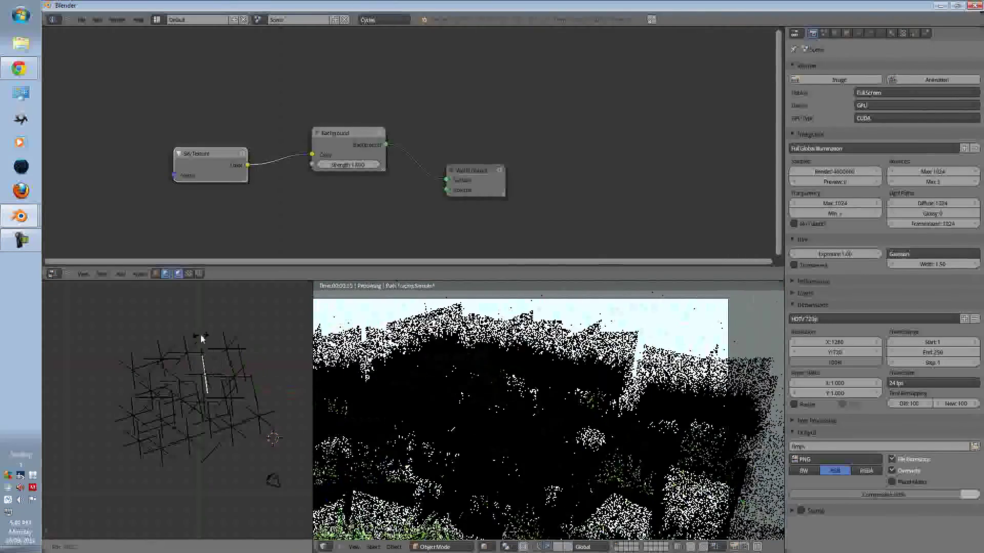
{"action": "left_click", "coordinate": [175, 348]}
Step: Rotate the grass plane at the back-left corner of the patch slightly
{"action": "right_click", "coordinate": [169, 358]}
{"action": "key", "text": "r"}
{"action": "left_click", "coordinate": [174, 354]}
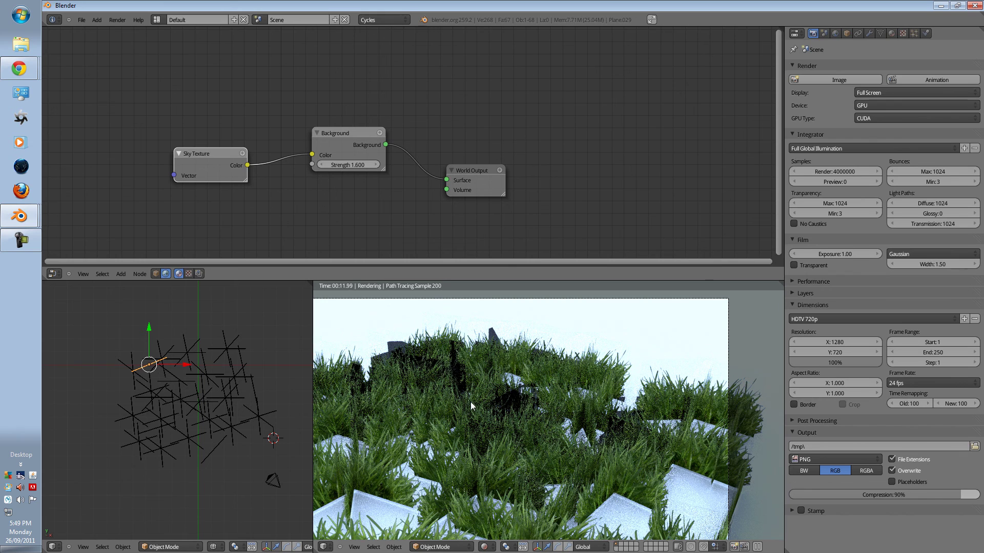
Step: Stop the rendered preview and merge the split areas into a single large wireframe 3D view
{"action": "scroll", "coordinate": [352, 346], "scroll_direction": "down", "scroll_amount": 3}
{"action": "key", "text": "z"}
{"action": "left_click", "coordinate": [362, 351]}
{"action": "left_click_drag", "start_coordinate": [309, 284], "coordinate": [425, 295]}
{"action": "left_click_drag", "start_coordinate": [784, 285], "coordinate": [714, 195]}
{"action": "scroll", "coordinate": [459, 362], "scroll_direction": "down", "scroll_amount": 5}
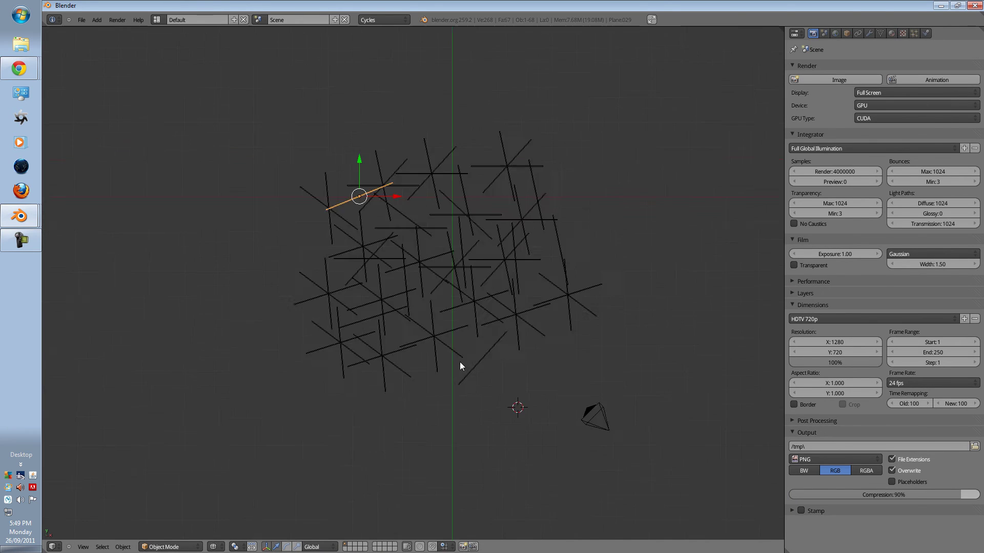
Step: View the scene in perspective and place the 3D cursor over the open ground beyond the grass patch
{"action": "middle_click_drag", "start_coordinate": [456, 273], "coordinate": [343, 290]}
{"action": "middle_click_drag", "start_coordinate": [343, 336], "coordinate": [444, 447]}
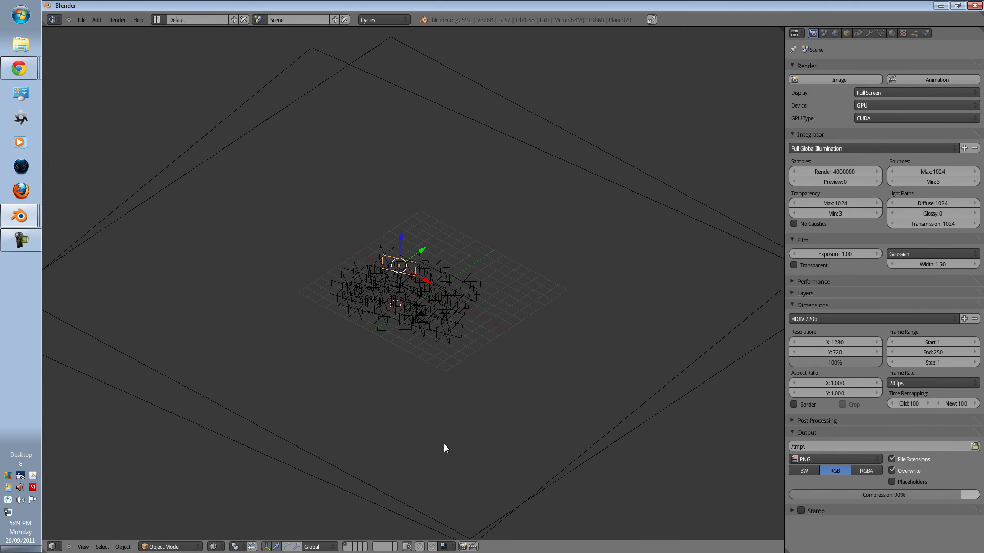
{"action": "left_click", "coordinate": [591, 230]}
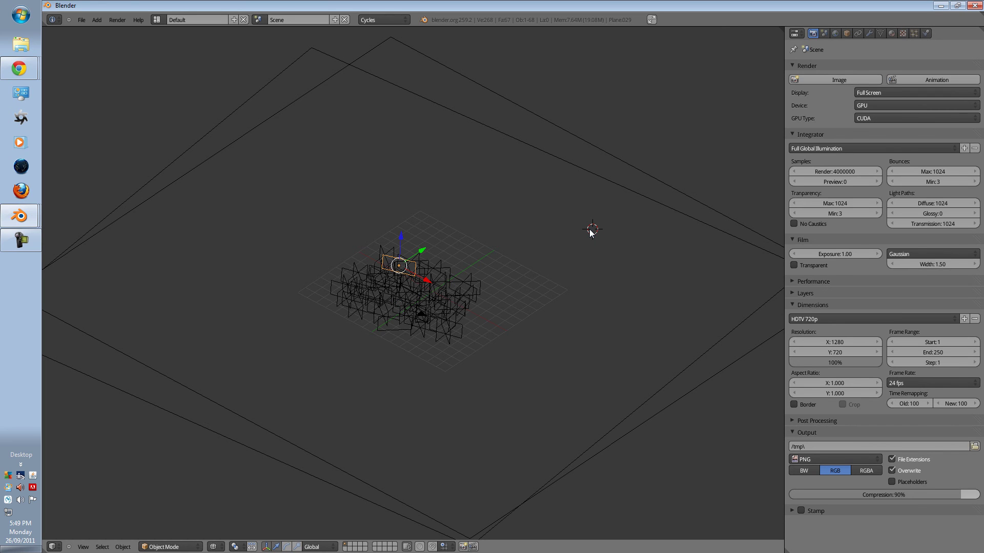